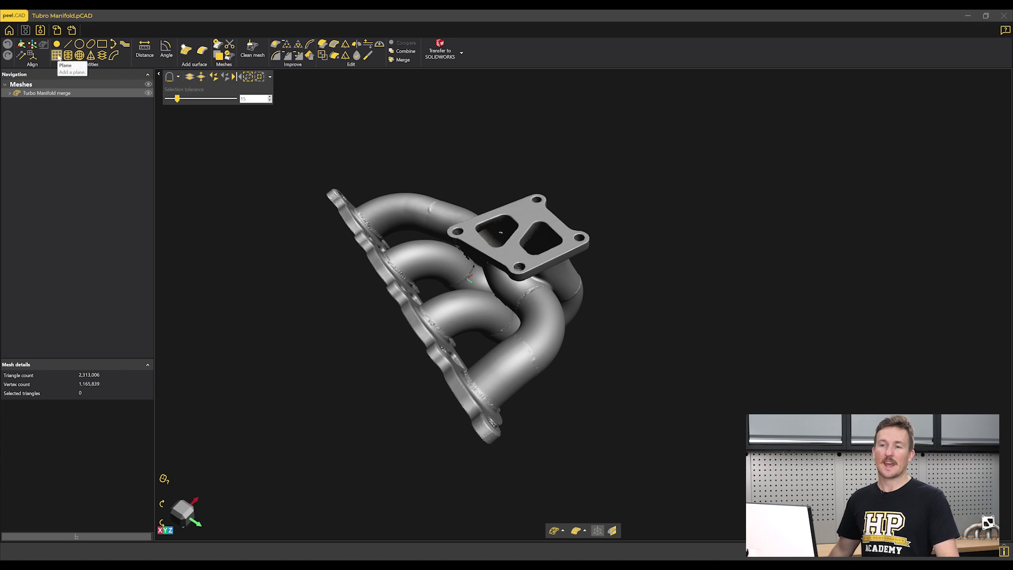
Step: Open a new Plane 1 definition from the Entities menu and tilt the manifold view slightly
click(56, 55)
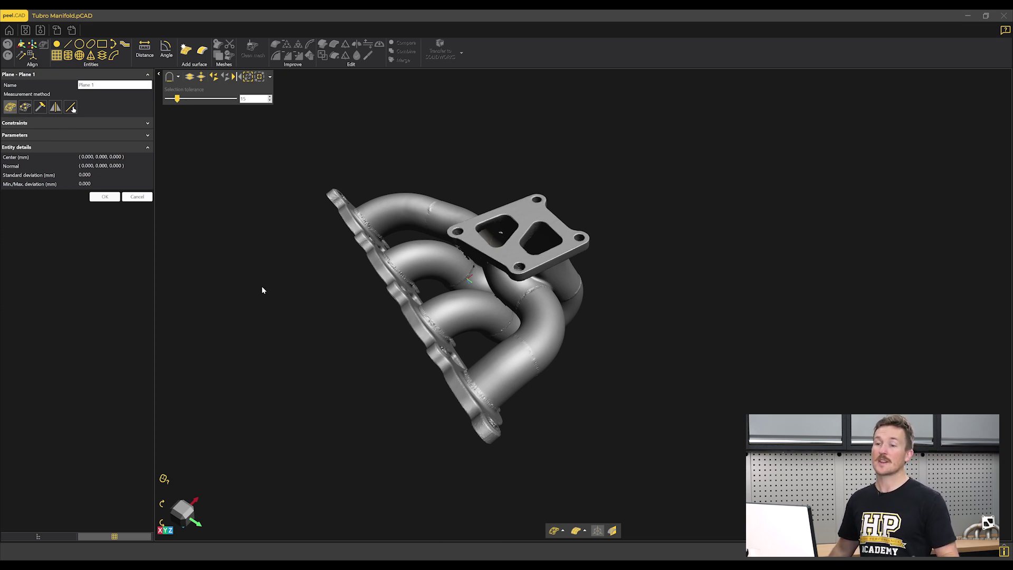
drag(263, 290, 248, 264)
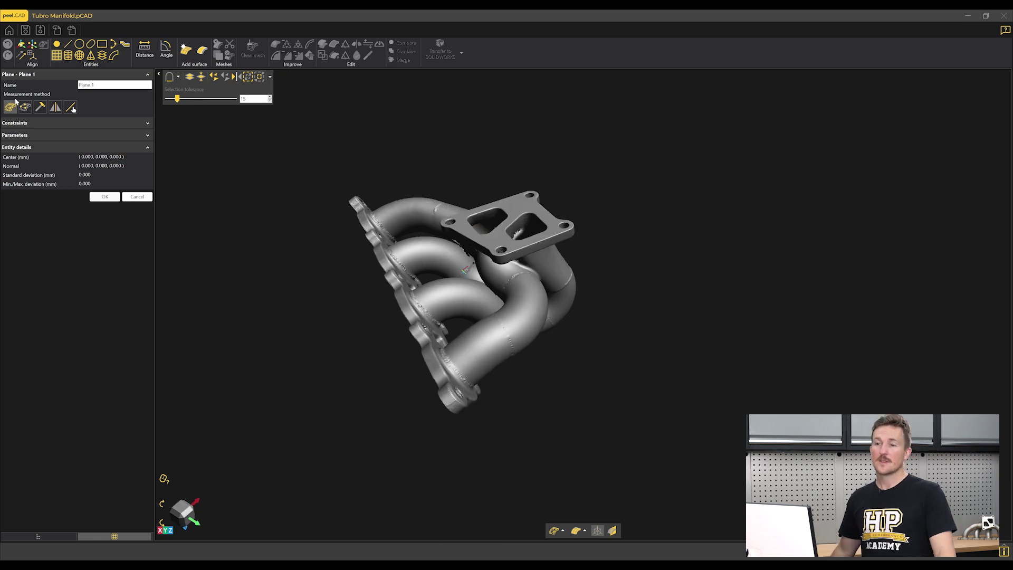
Step: Fit Plane 1 to the head flange face using Similar normal selection, then accept it
click(179, 78)
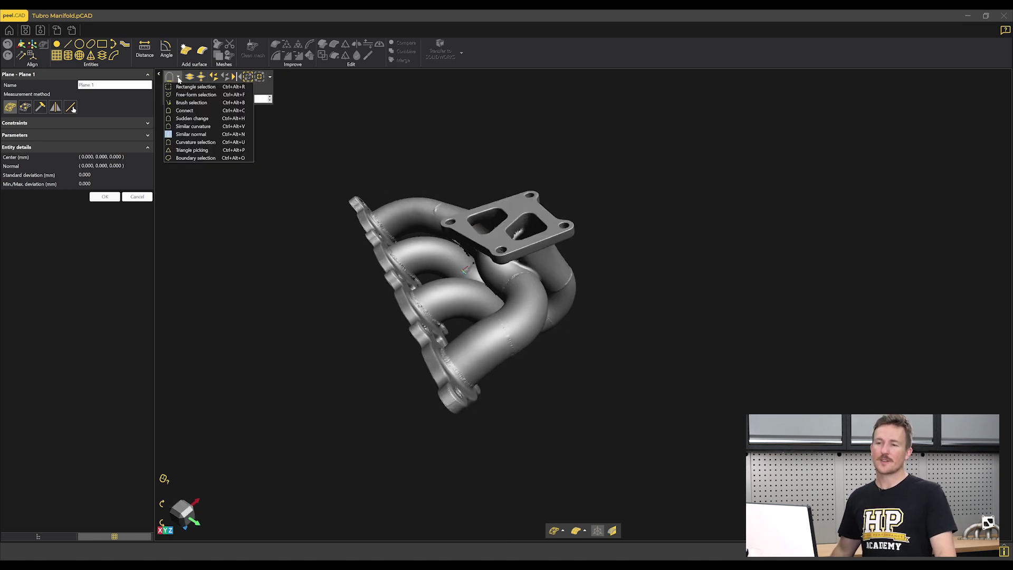
click(178, 135)
drag(319, 294, 335, 283)
scroll(417, 156, up, 5)
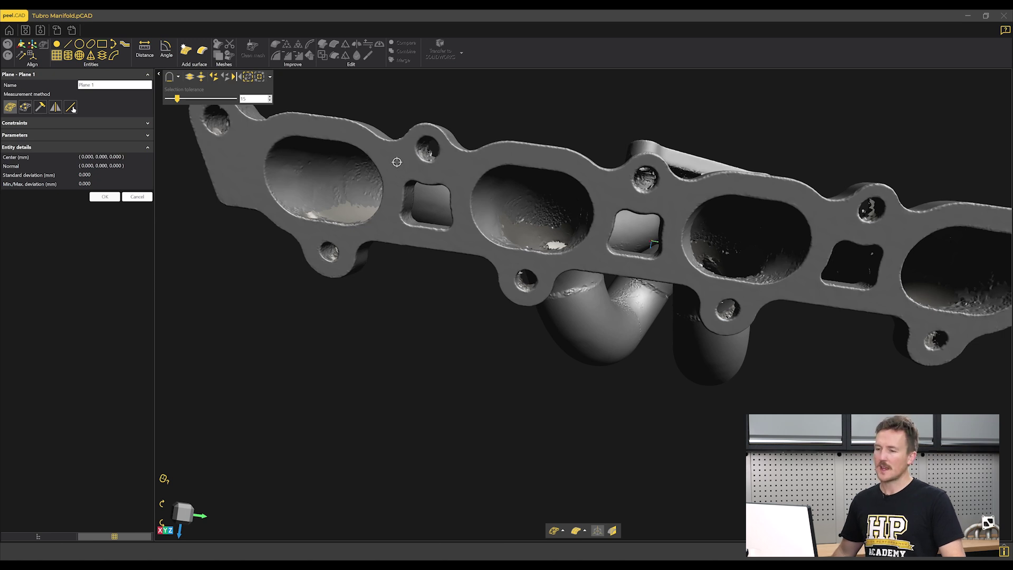
click(397, 163)
scroll(468, 290, down, 4)
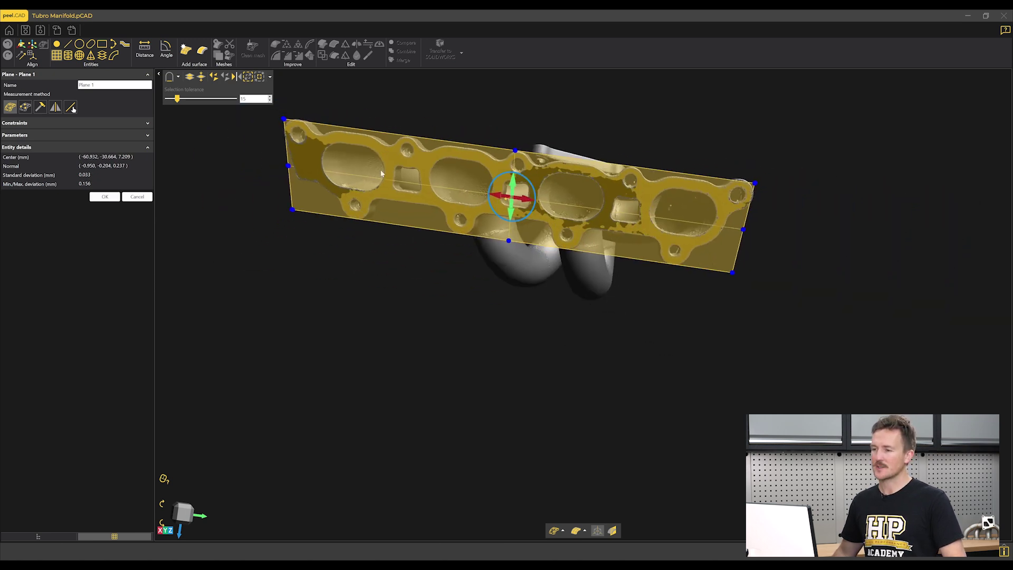
mouse_move(468, 292)
mouse_down()
mouse_move(468, 267)
mouse_move(444, 283)
mouse_move(457, 281)
mouse_up()
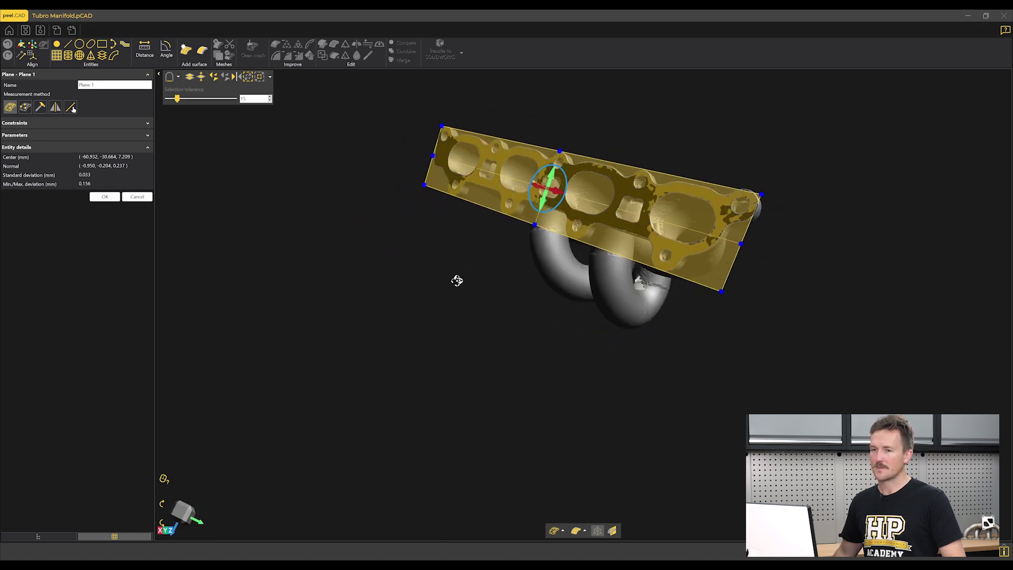
click(147, 123)
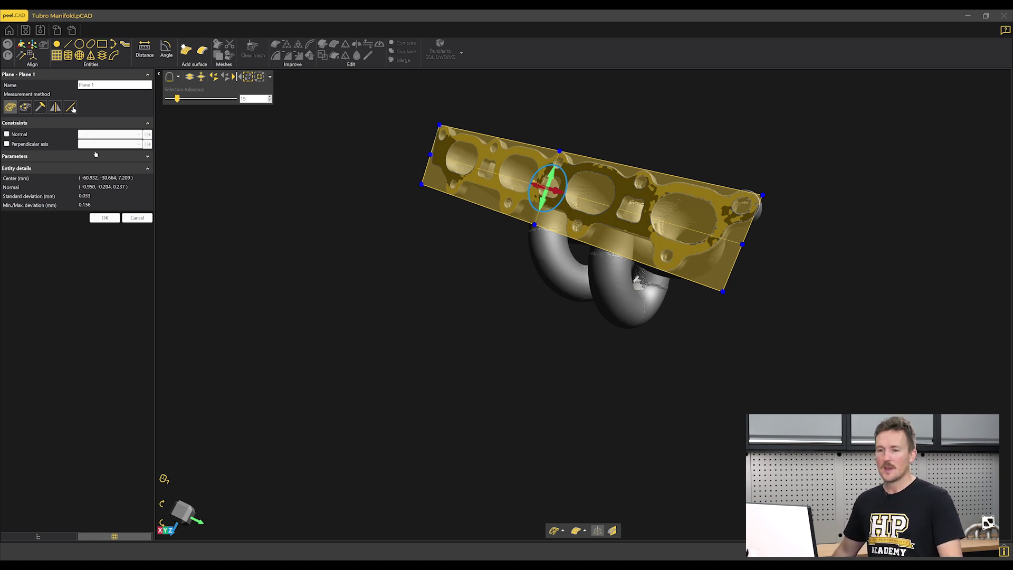
click(106, 219)
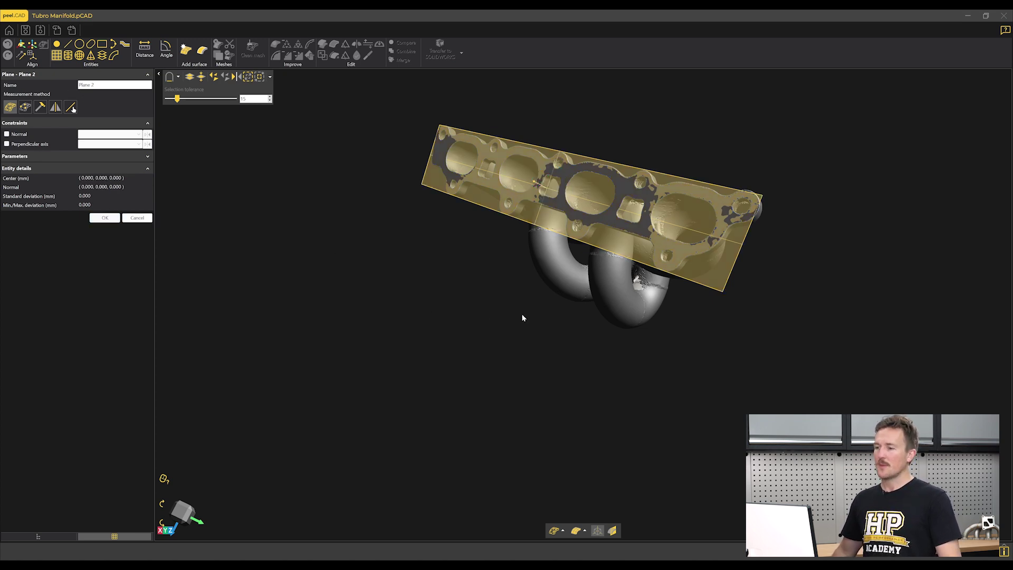
Step: Fit Plane 2 on the engine-side flange beside the first runner
right_drag(523, 318, 497, 319)
scroll(532, 206, up, 5)
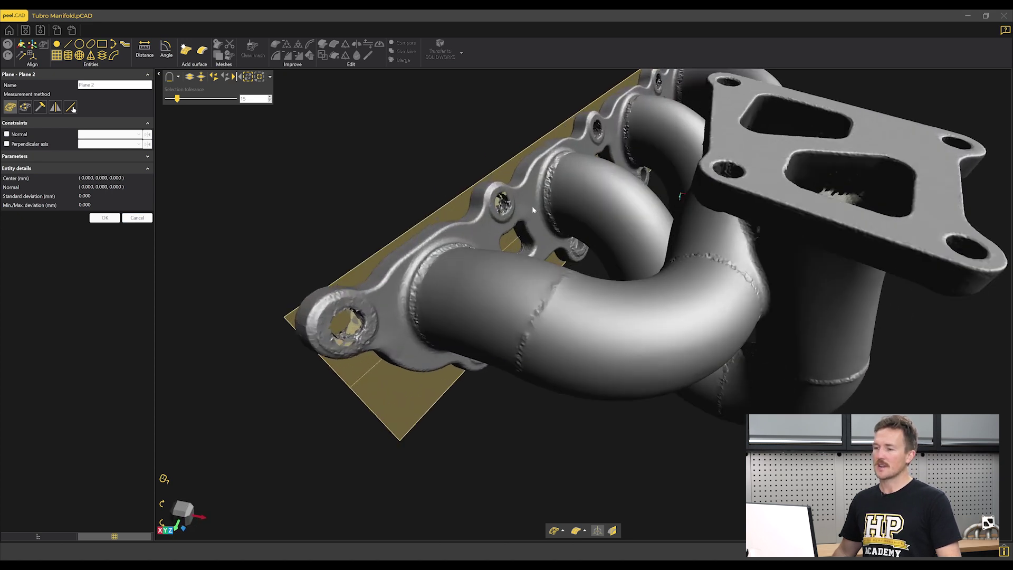
scroll(532, 206, up, 3)
click(526, 200)
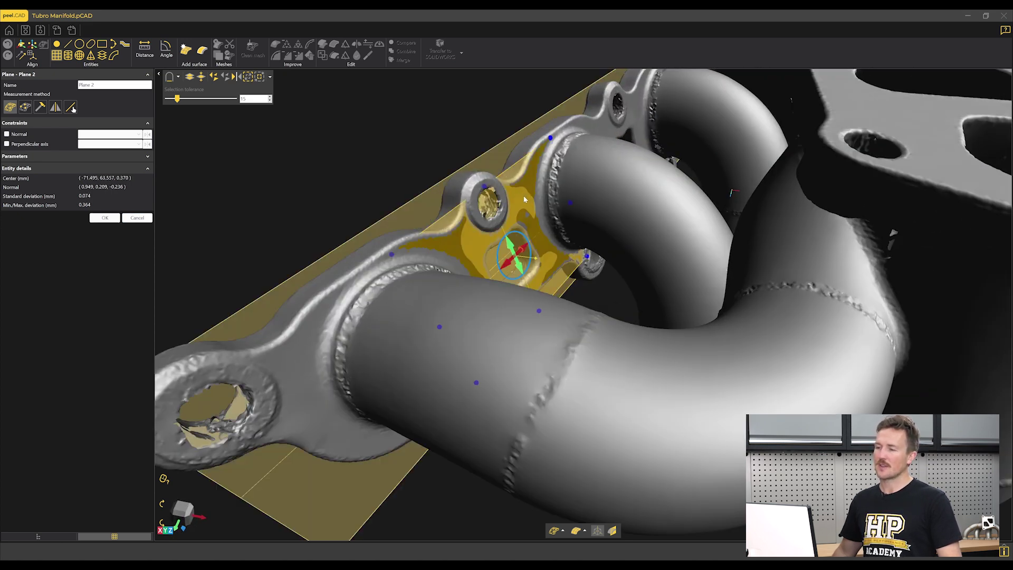
scroll(502, 200, down, 2)
scroll(579, 170, down, 2)
scroll(579, 169, up, 8)
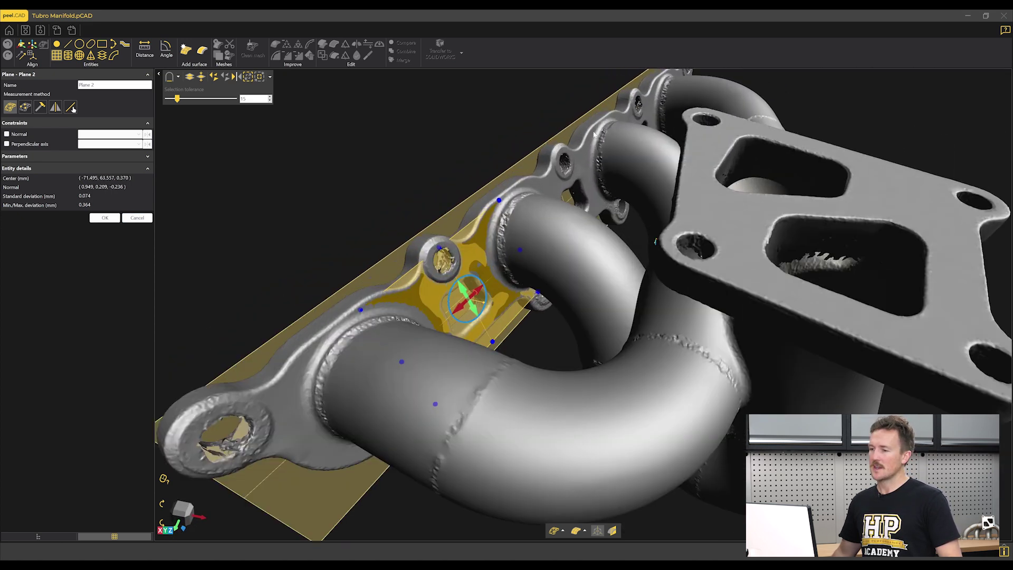
right_drag(579, 169, 639, 114)
scroll(638, 115, down, 1)
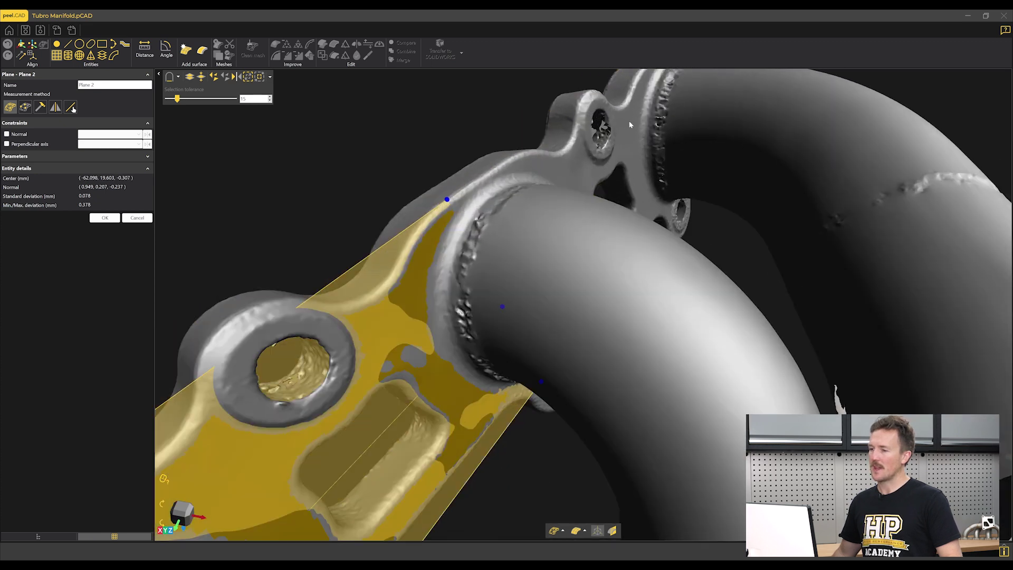
scroll(628, 118, down, 5)
scroll(623, 120, down, 2)
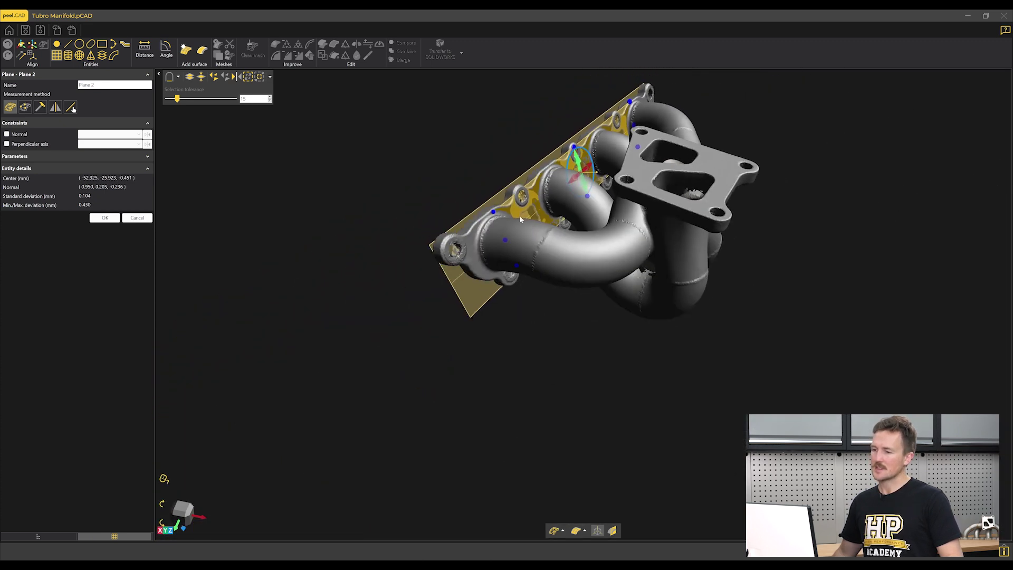
drag(529, 246, 480, 242)
scroll(660, 211, up, 6)
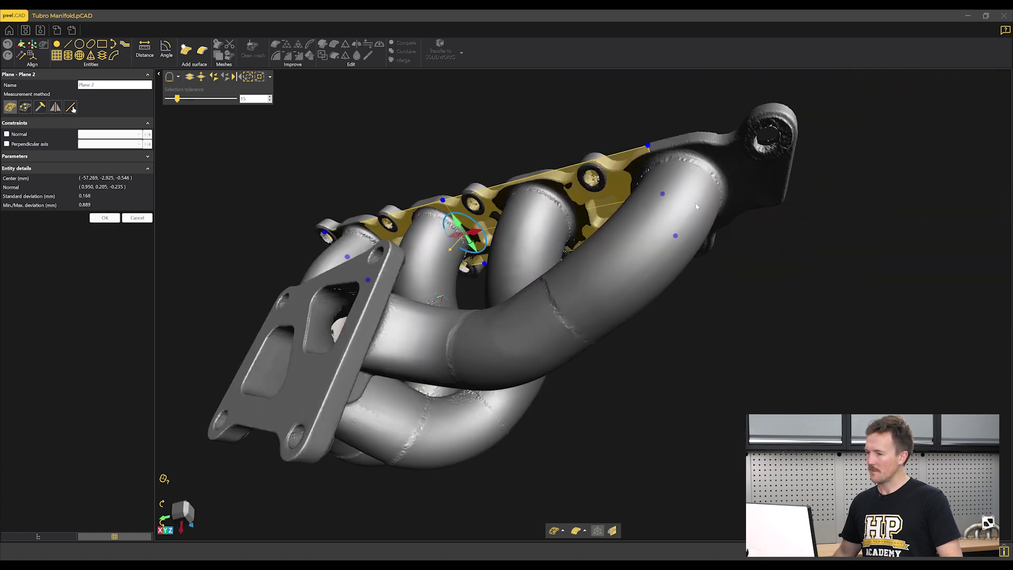
scroll(689, 204, down, 6)
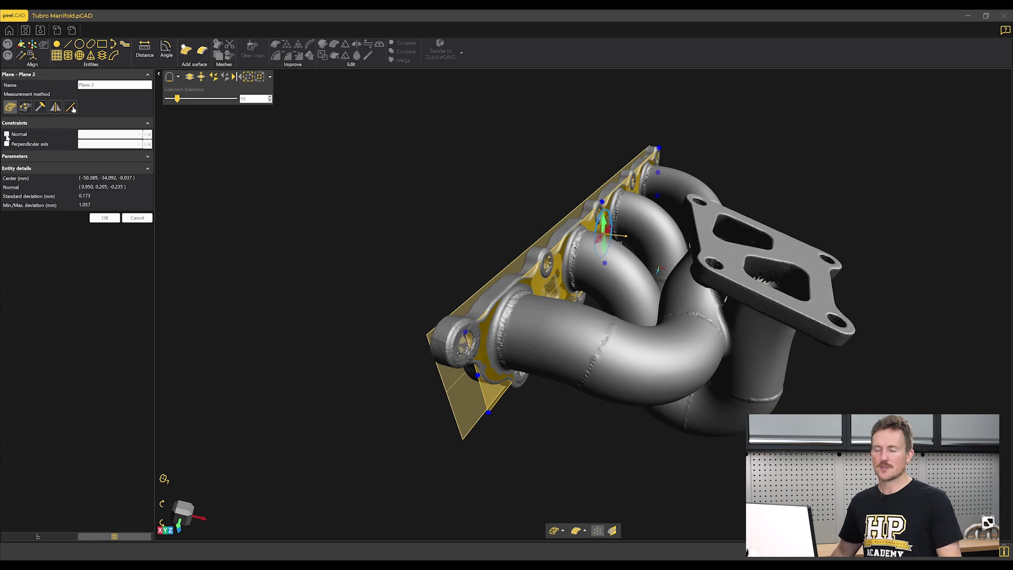
Step: Constrain Plane 2's normal to Plane 1 - Normal and accept it
click(108, 134)
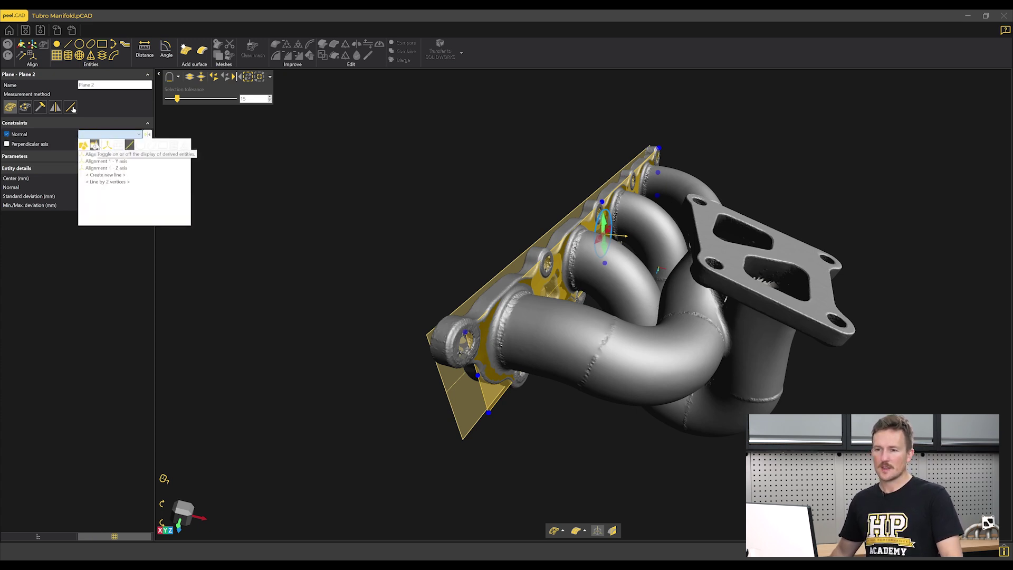
click(95, 145)
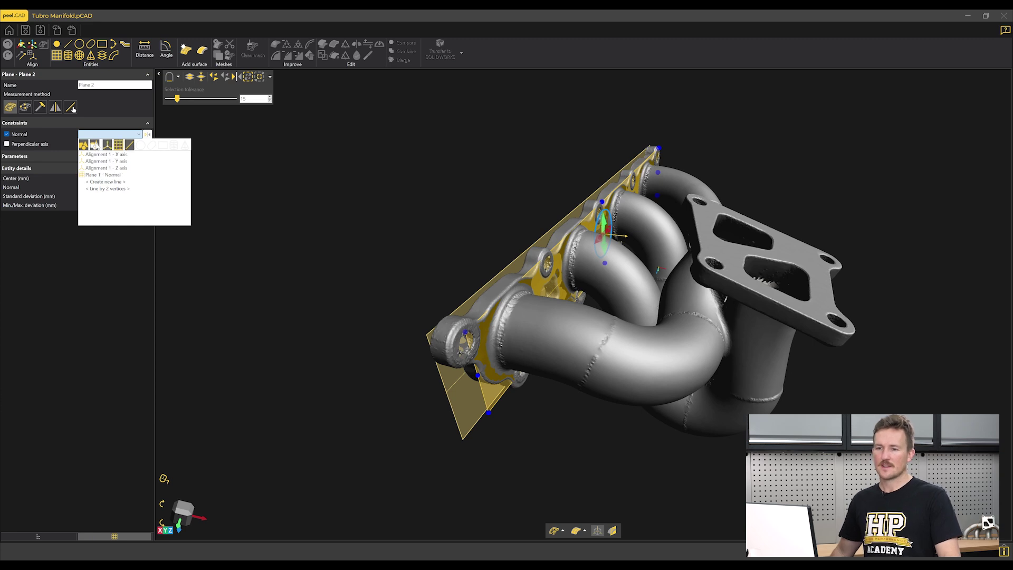
click(108, 175)
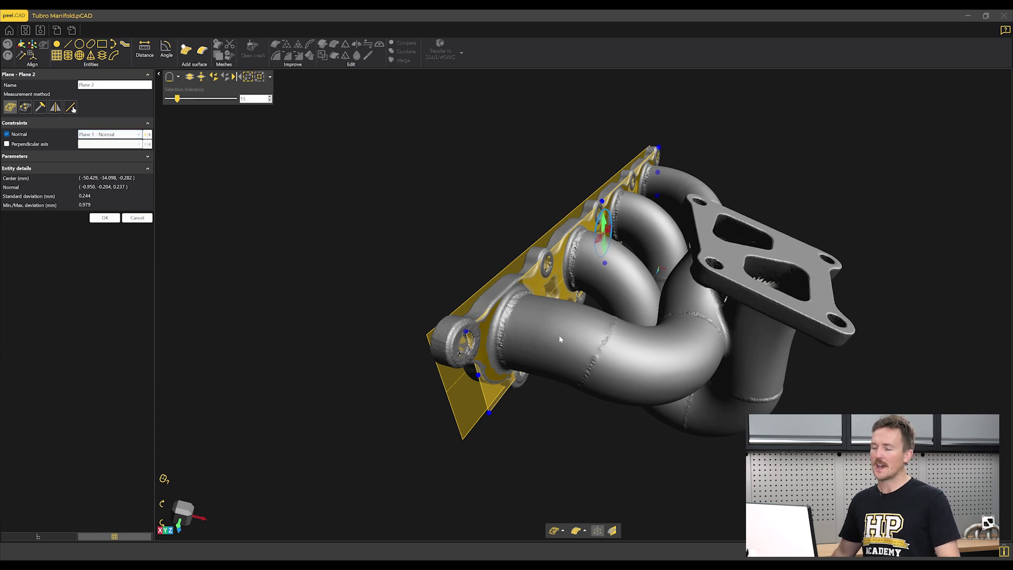
drag(565, 407, 535, 311)
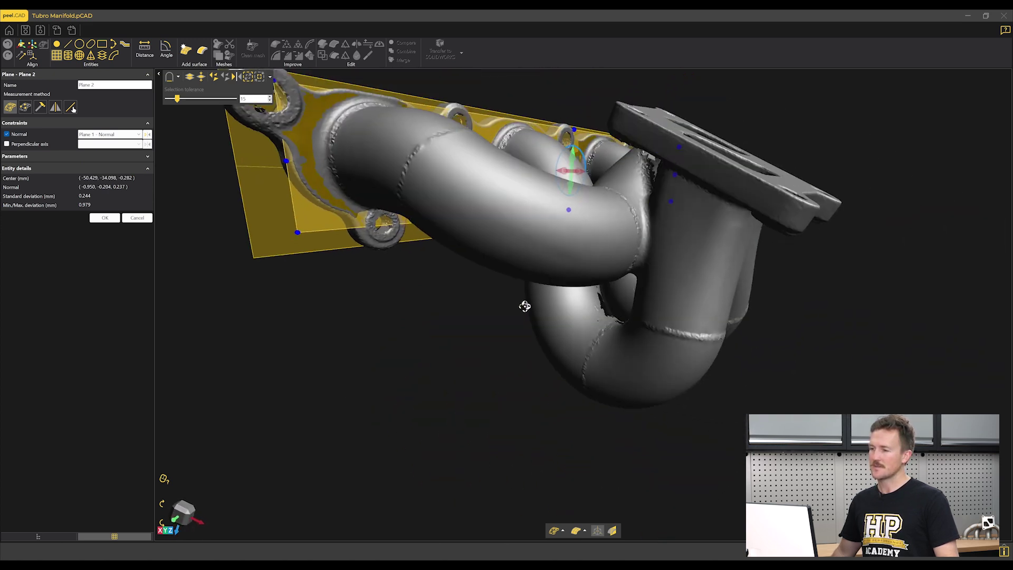
click(105, 217)
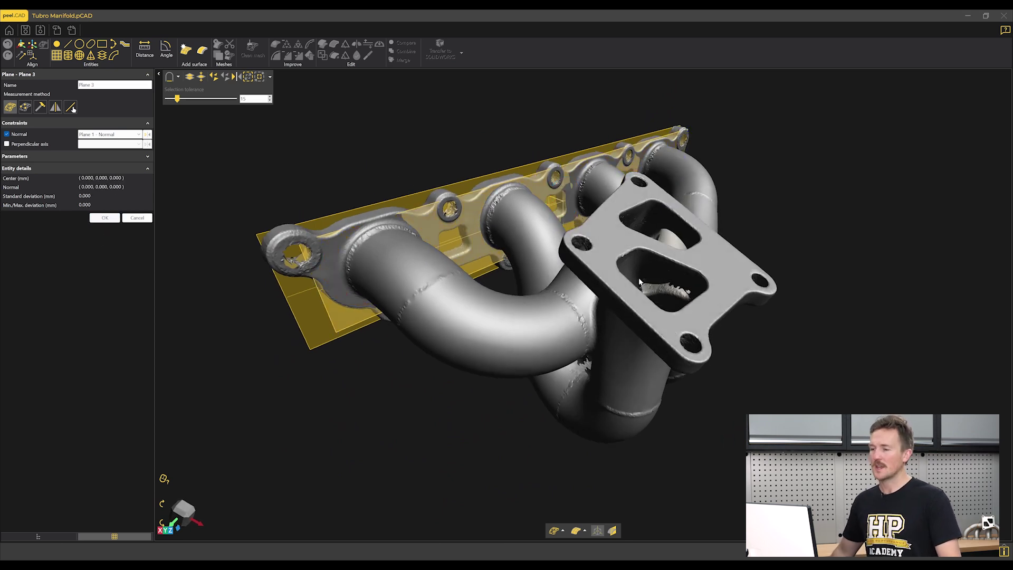
Step: Fit Plane 3 to the turbo flange face without a normal constraint and accept it
scroll(547, 213, down, 4)
scroll(547, 213, up, 4)
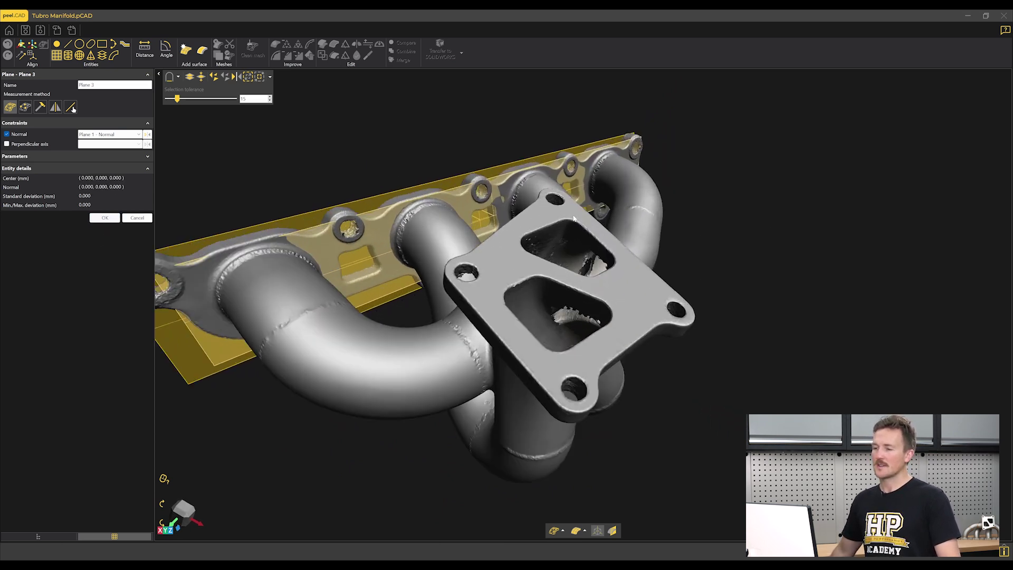
click(499, 297)
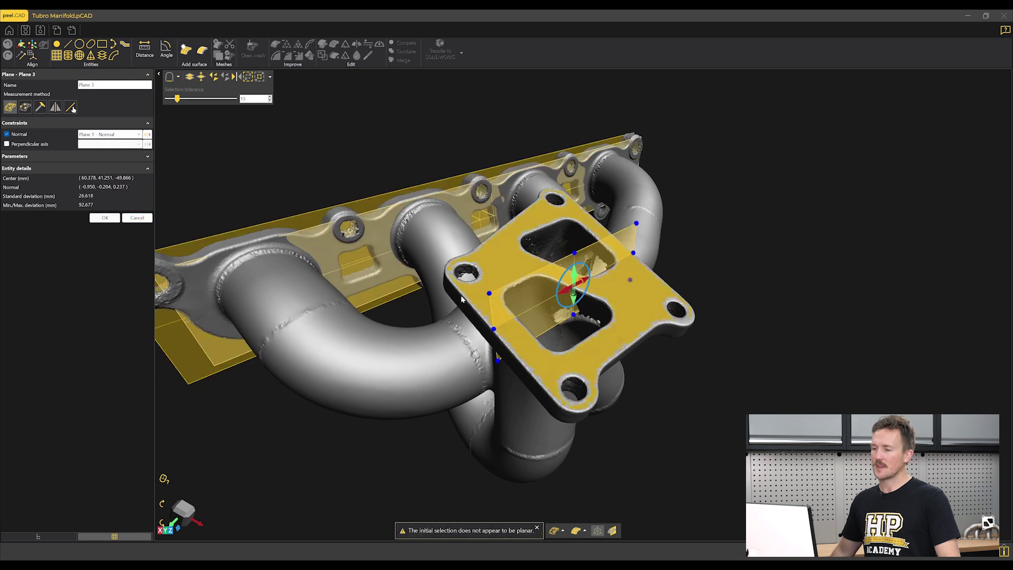
drag(465, 302, 535, 291)
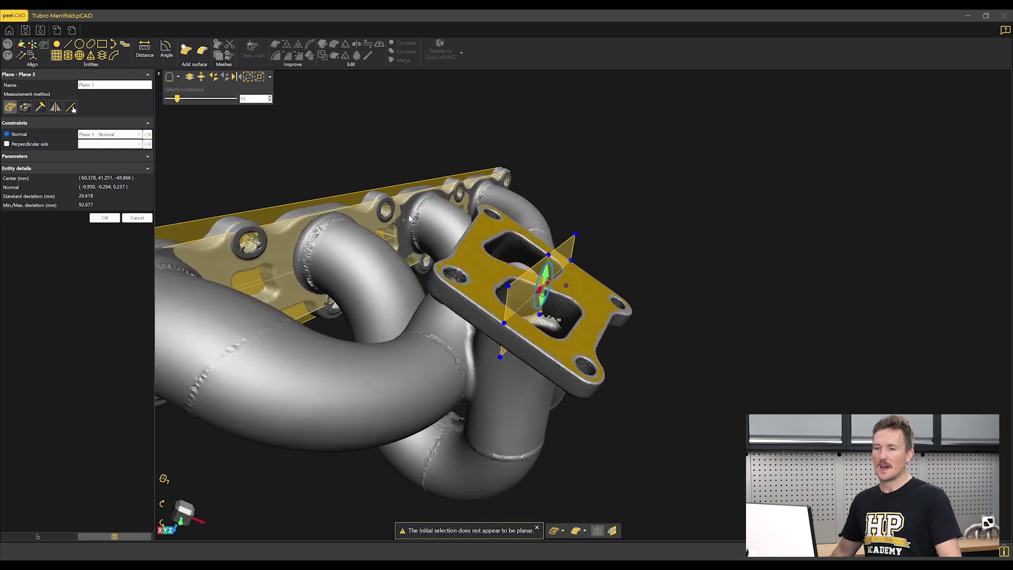
click(6, 135)
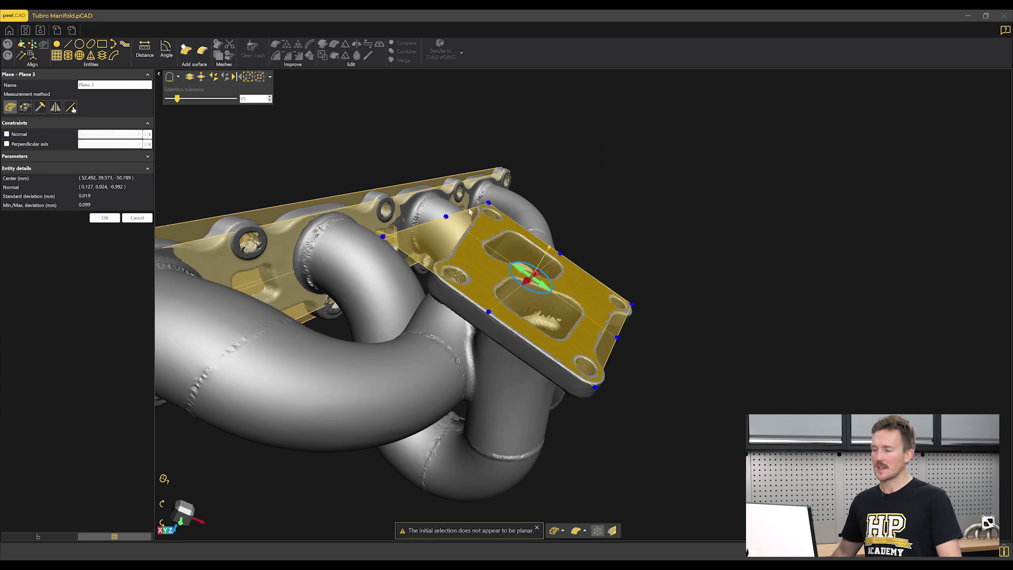
scroll(476, 278, down, 3)
drag(477, 278, 269, 224)
click(113, 218)
Step: Fit Plane 4 on the turbo flange with its normal set to Plane 3 - Normal, then finish adding planes
scroll(559, 268, up, 5)
click(526, 249)
click(387, 379)
click(7, 134)
click(109, 136)
click(95, 145)
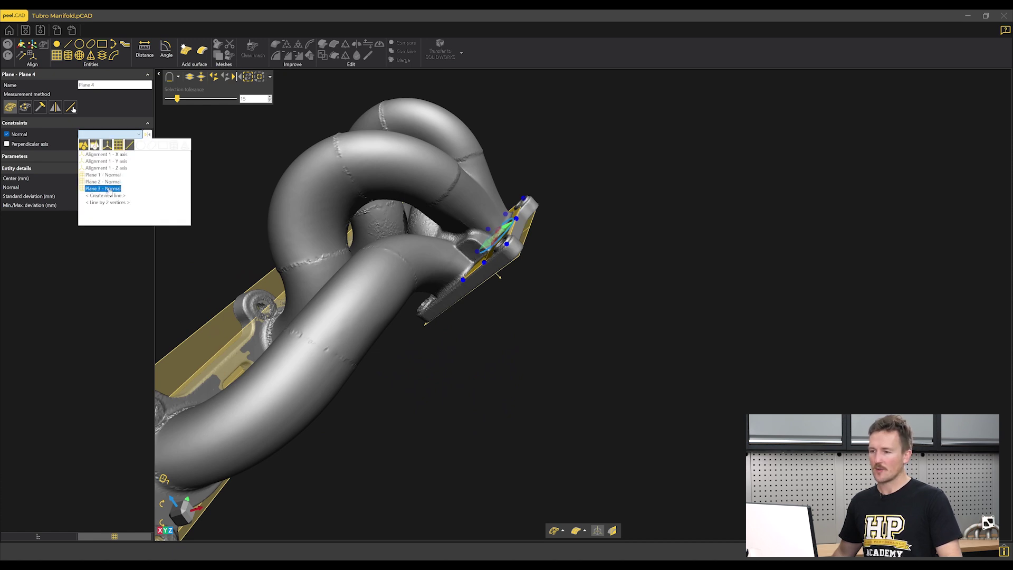
click(110, 189)
drag(578, 296, 602, 309)
click(102, 218)
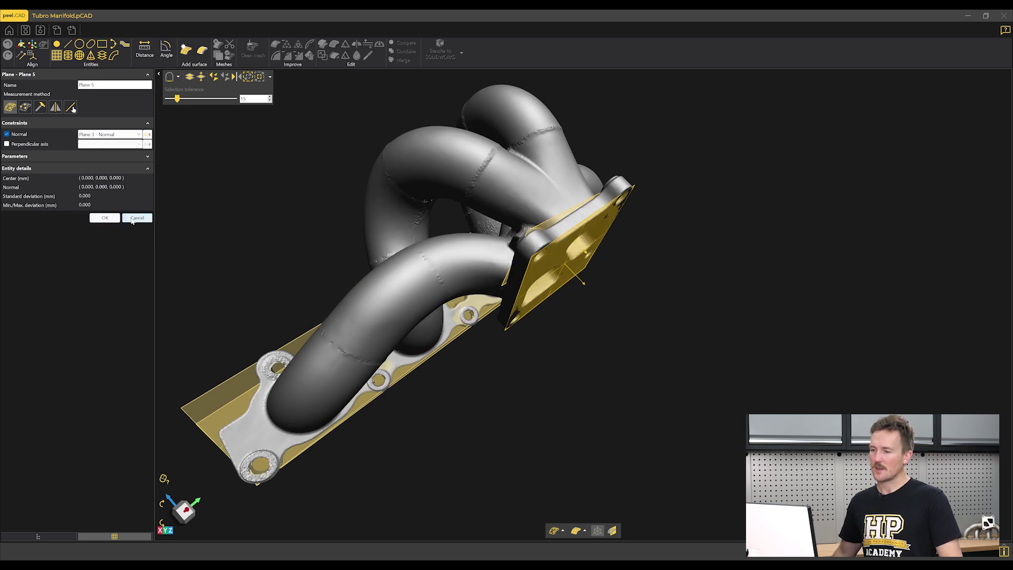
click(134, 218)
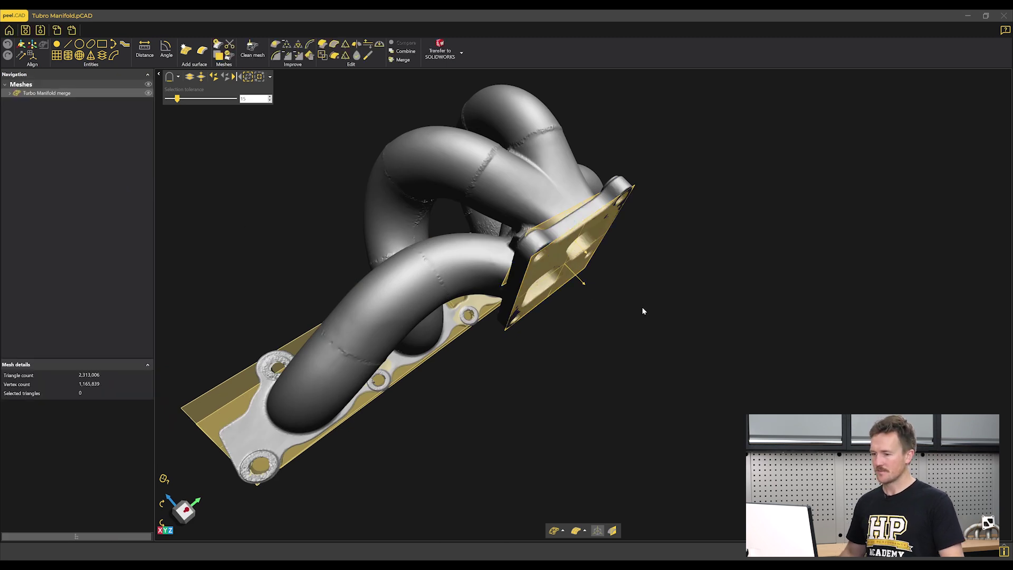
Step: Measure the angle between Plane 1 and Plane 2, confirming it reads 0.000°
click(168, 52)
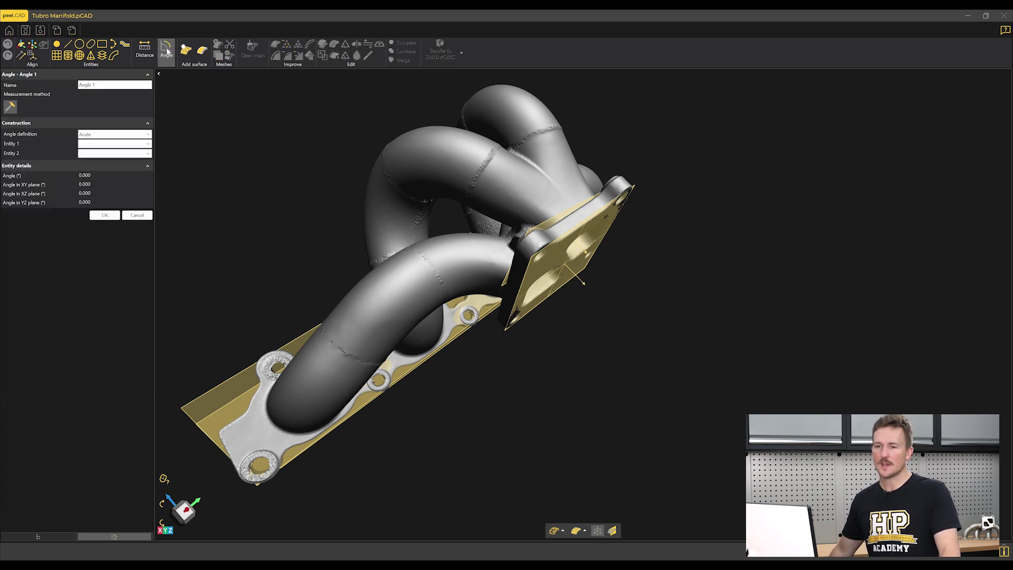
click(95, 145)
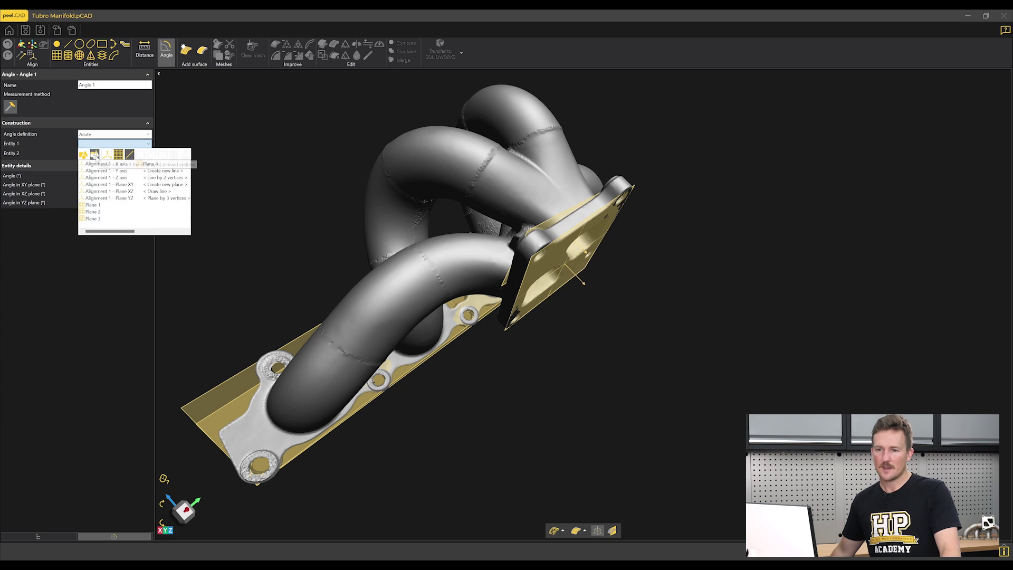
click(93, 206)
click(95, 153)
click(98, 222)
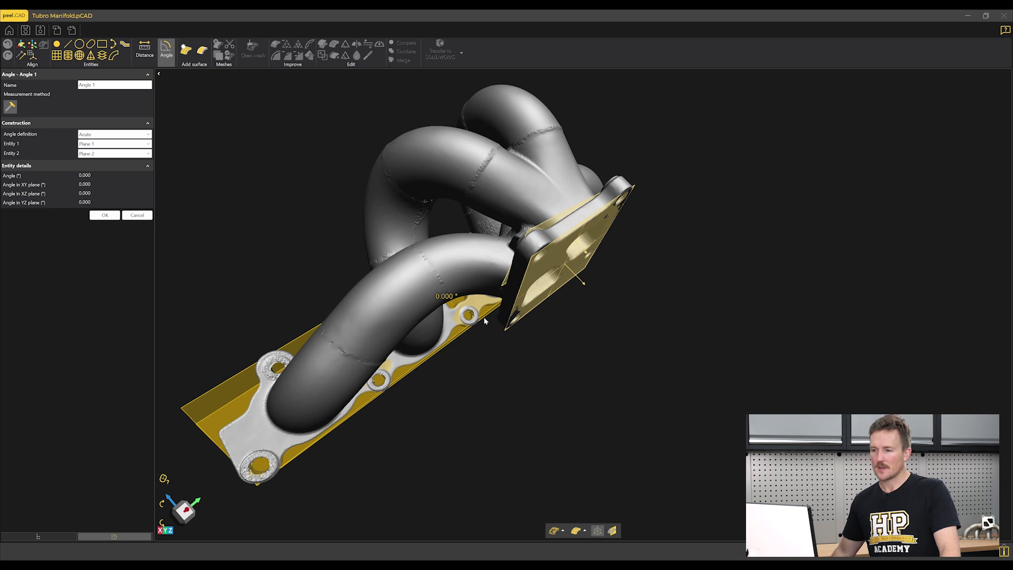
drag(511, 333, 456, 344)
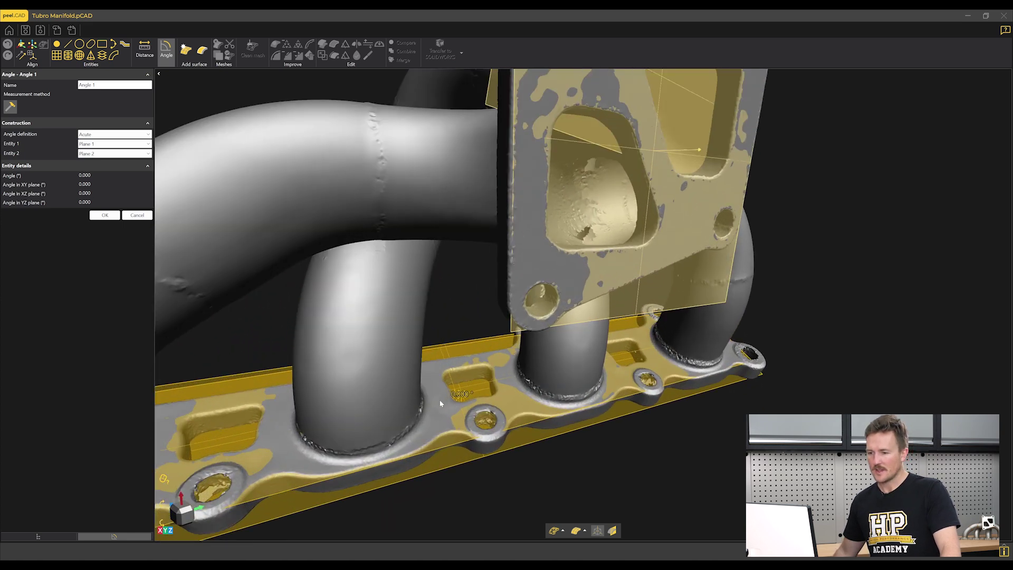
scroll(470, 397, down, 5)
mouse_move(462, 342)
middle_down()
mouse_move(463, 330)
mouse_move(471, 346)
middle_up()
scroll(553, 310, down, 3)
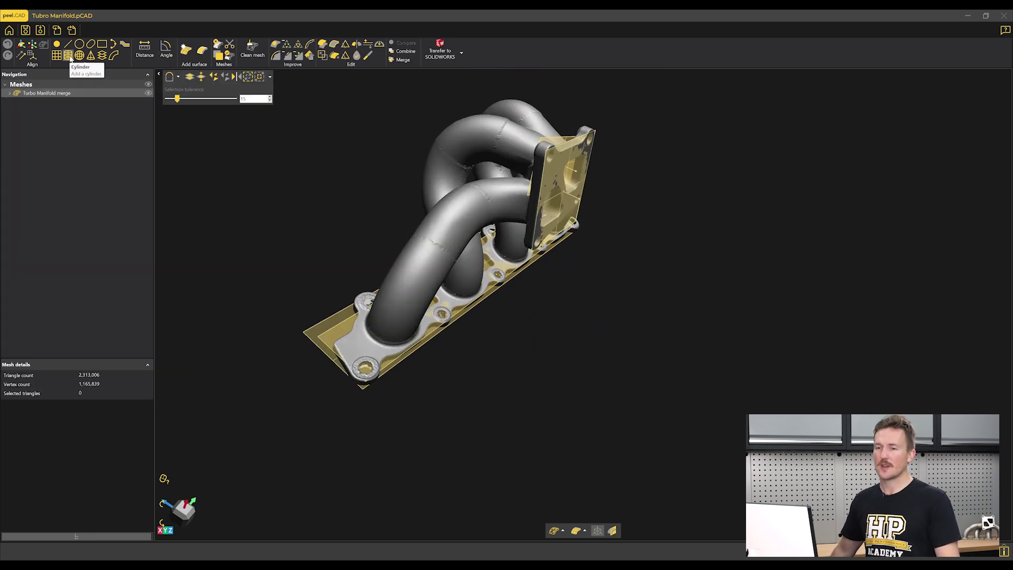
Step: Fit Cylinder 1 to the inner wall of the turbo flange's top bolt hole, about 10.562 mm diameter
click(69, 56)
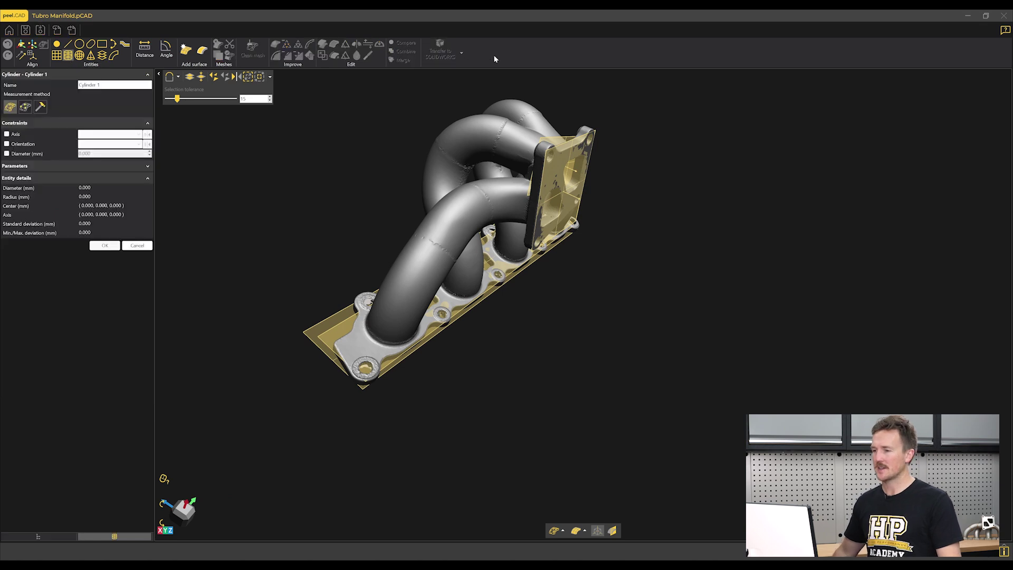
scroll(624, 139, up, 5)
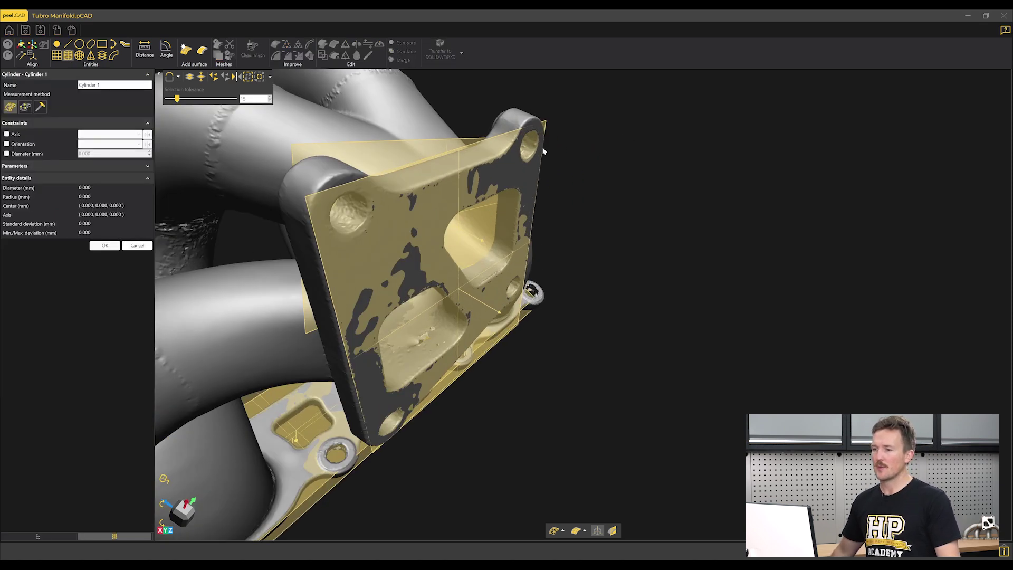
mouse_move(543, 147)
middle_down()
mouse_move(528, 141)
mouse_move(539, 147)
middle_up()
scroll(532, 141, up, 6)
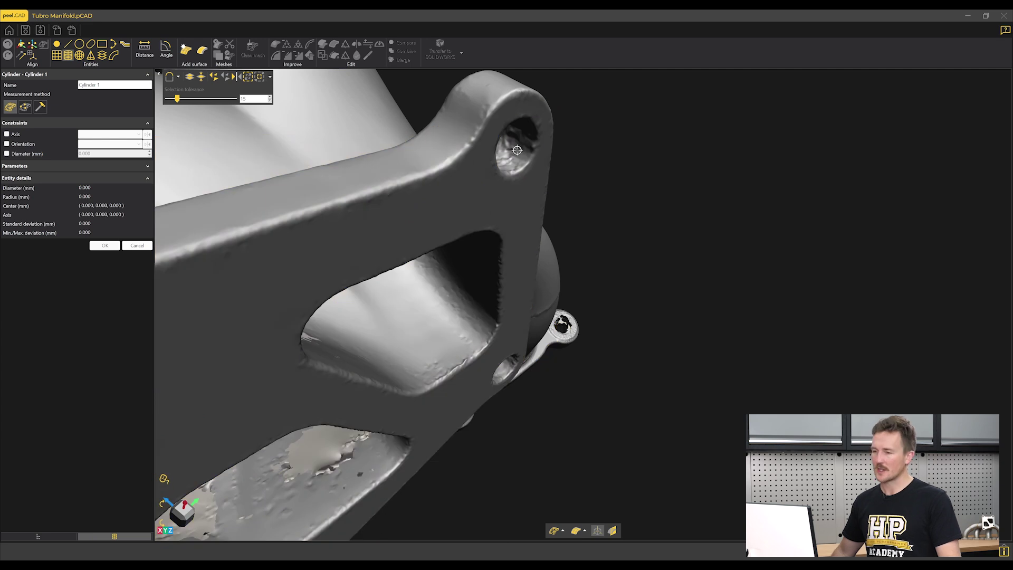
click(517, 150)
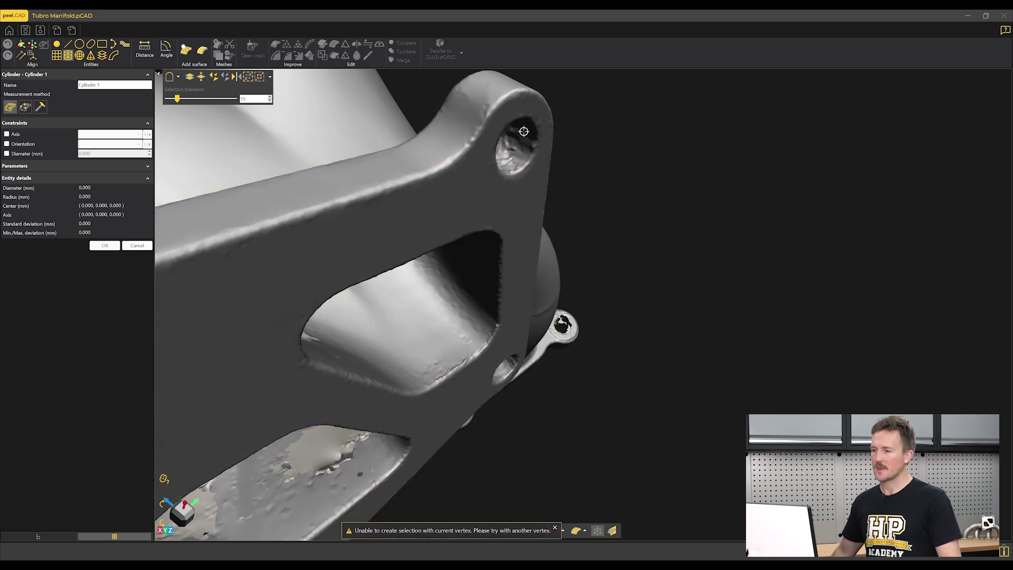
middle_drag(514, 166, 486, 175)
click(486, 174)
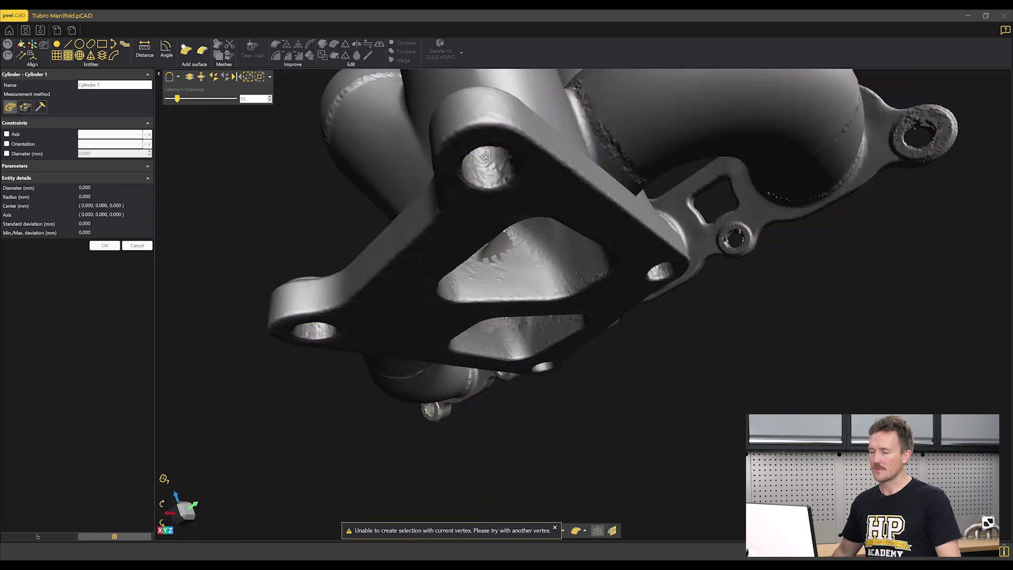
click(472, 174)
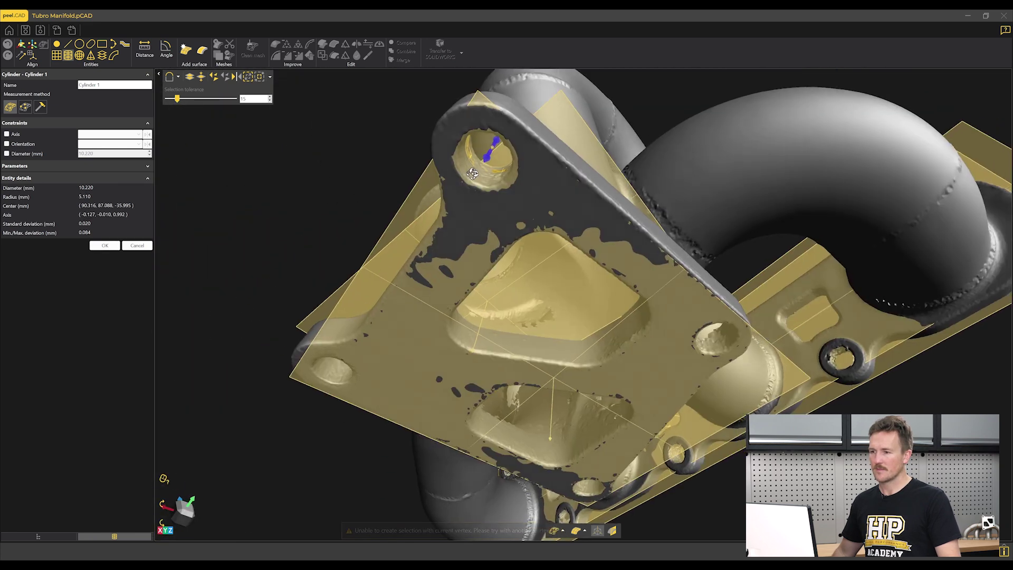
scroll(470, 158, up, 3)
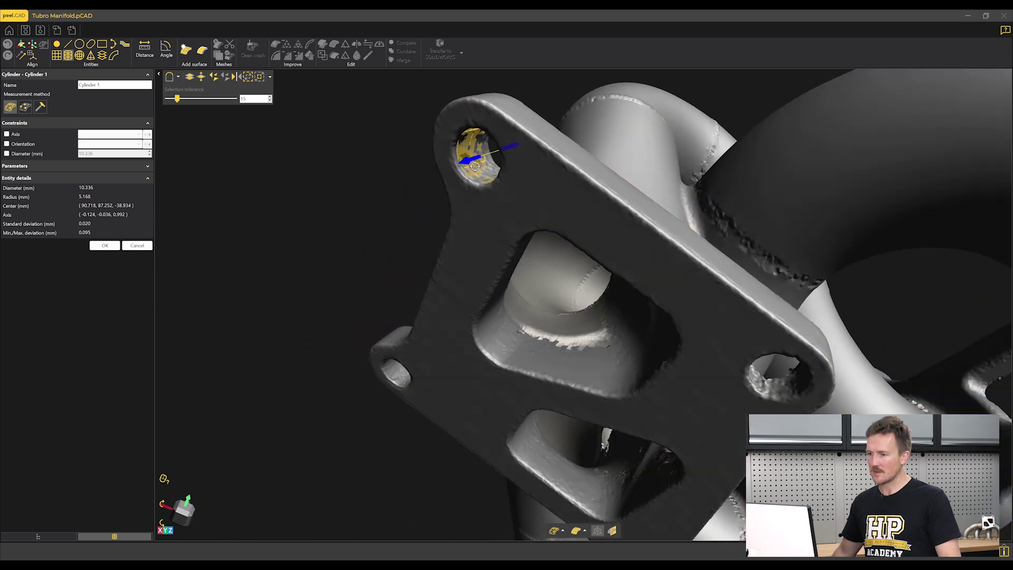
right_drag(476, 169, 496, 178)
scroll(496, 179, up, 5)
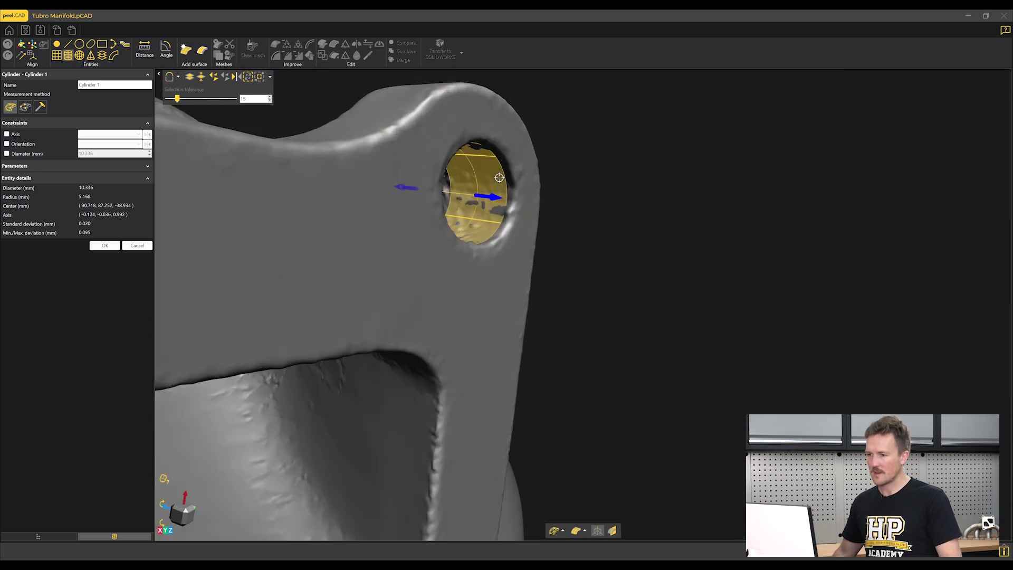
right_drag(490, 204, 475, 243)
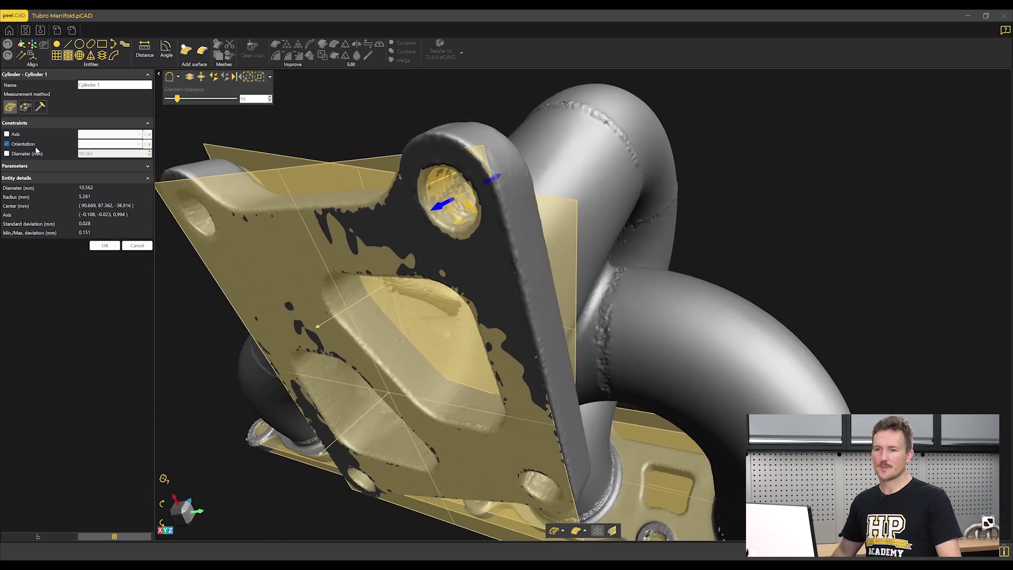
Step: Orient Cylinder 1 along Plane 3 - Normal, lock its diameter at 10.5 mm, and accept it
click(7, 145)
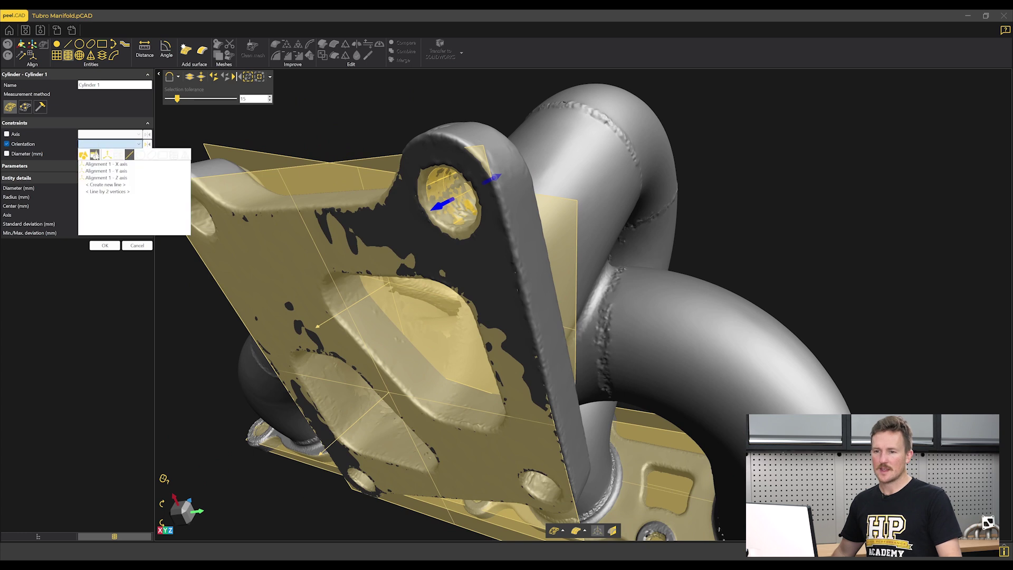
click(119, 154)
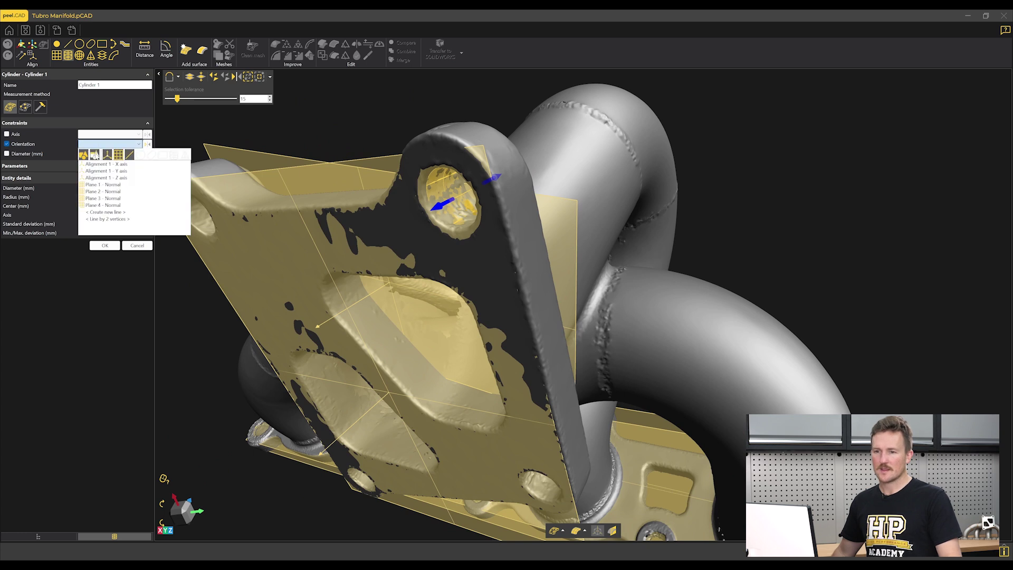
click(113, 199)
drag(464, 238, 164, 187)
scroll(494, 182, up, 3)
scroll(449, 191, down, 3)
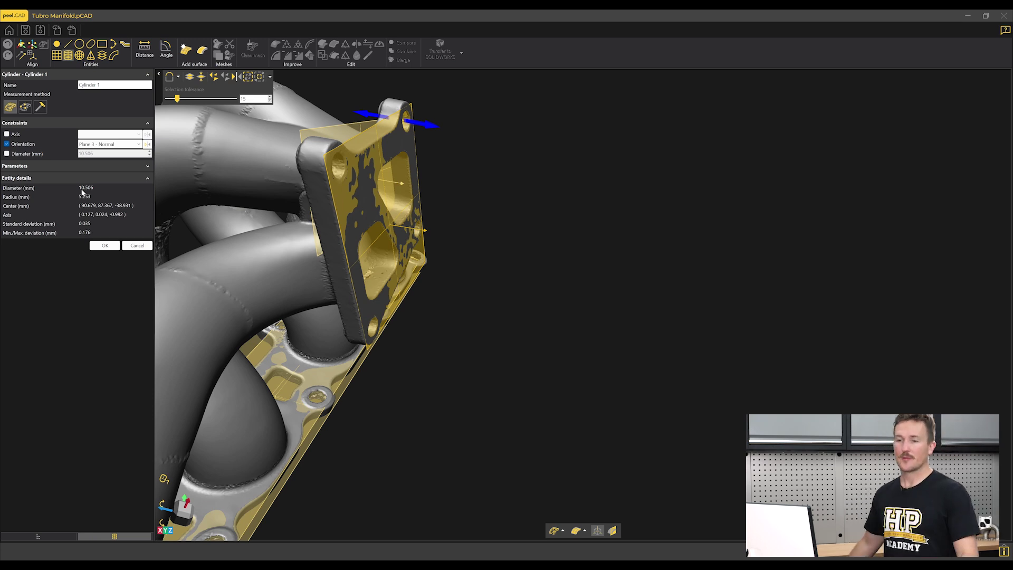
click(7, 154)
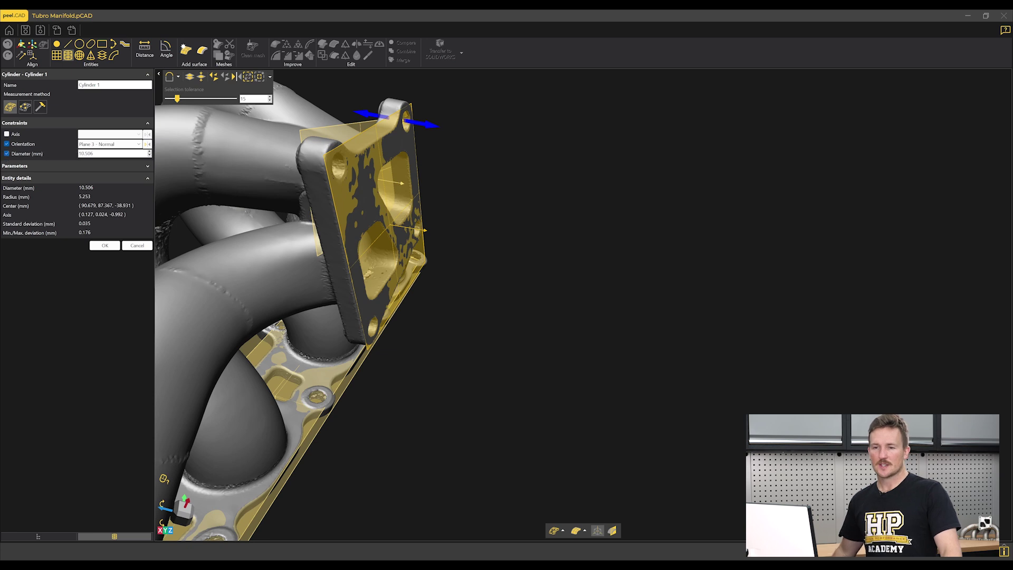
double_click(89, 153)
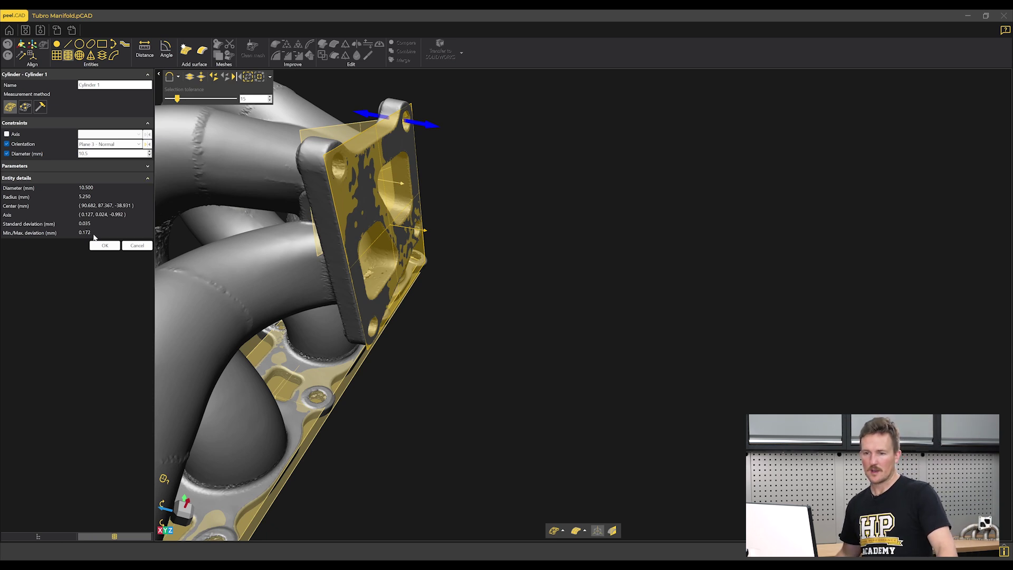
click(103, 244)
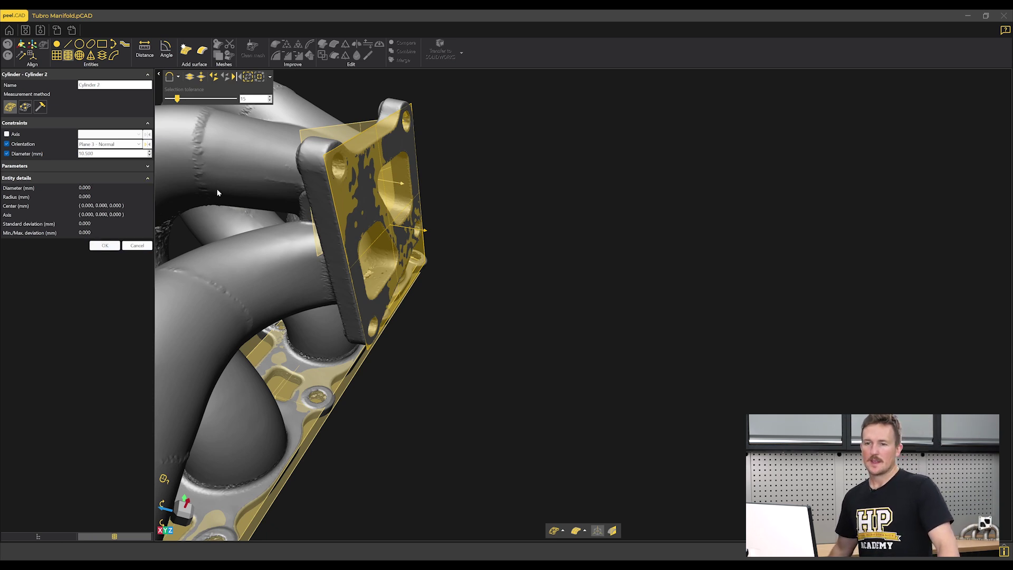
Step: Fit Cylinder 2 to the flange's upper bolt hole with a 10.5 mm diameter and accept it
scroll(370, 179, up, 3)
click(314, 176)
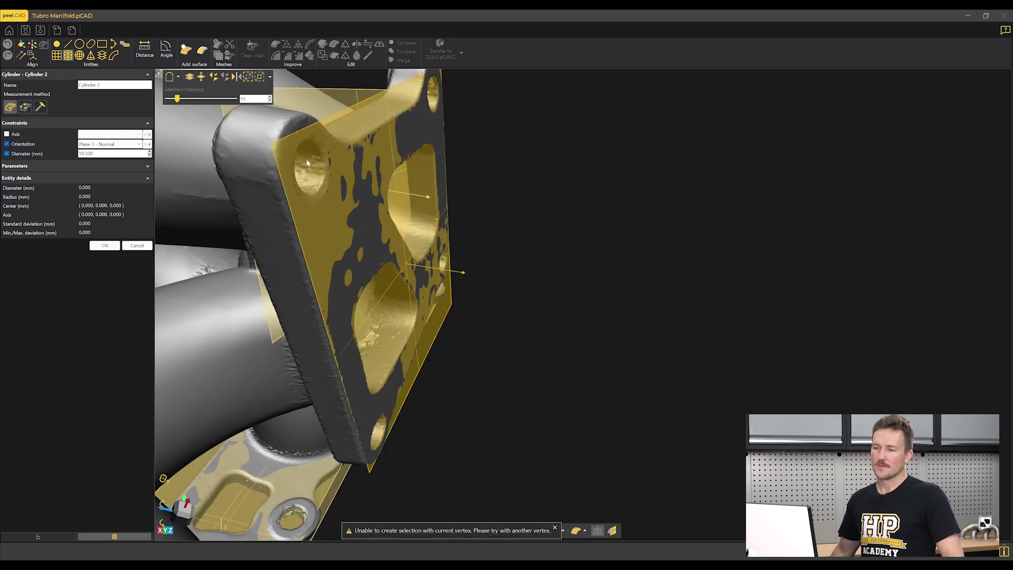
scroll(306, 160, up, 5)
click(407, 232)
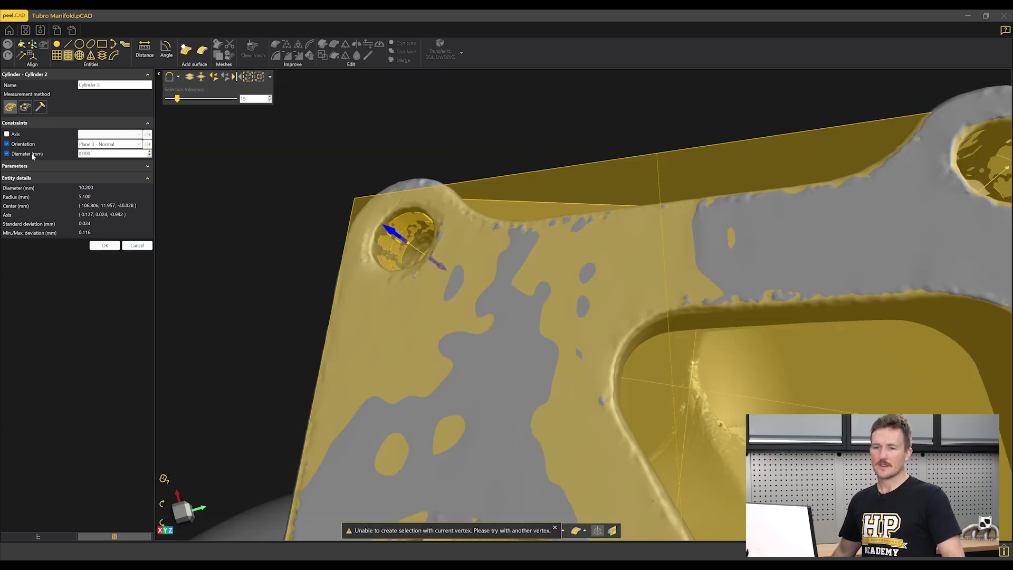
scroll(364, 241, down, 4)
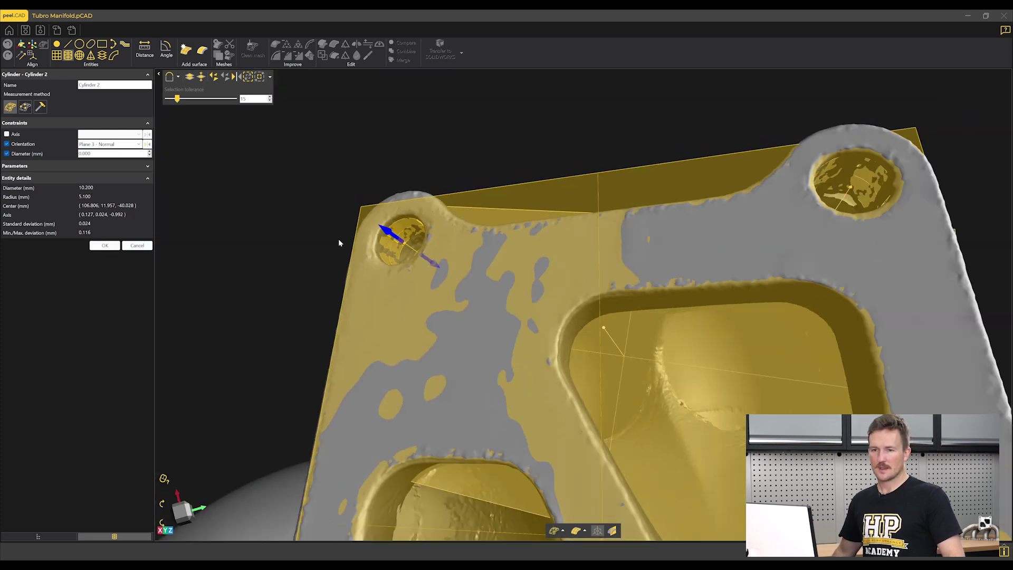
right_drag(338, 238, 222, 201)
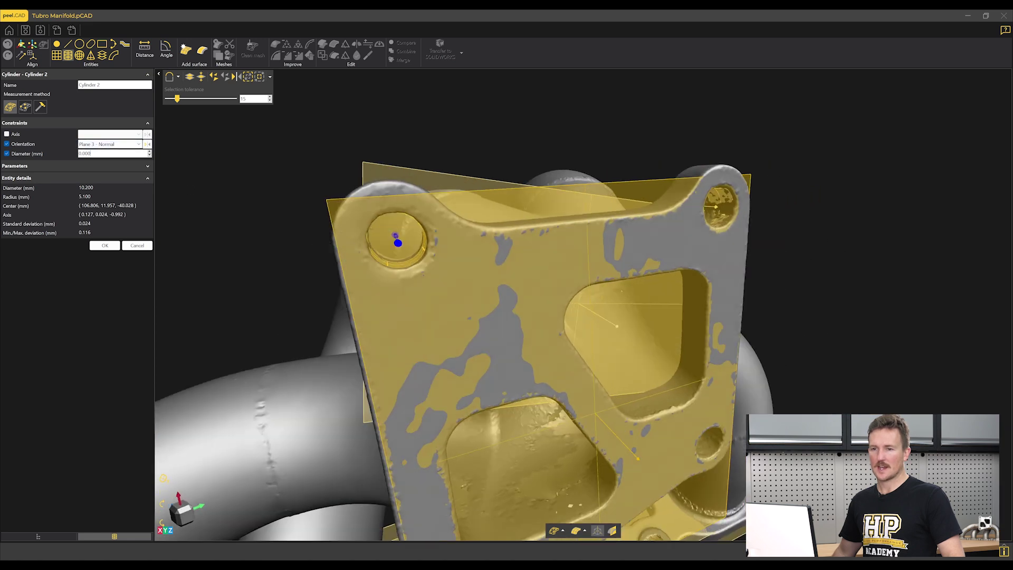
double_click(84, 153)
text(1)
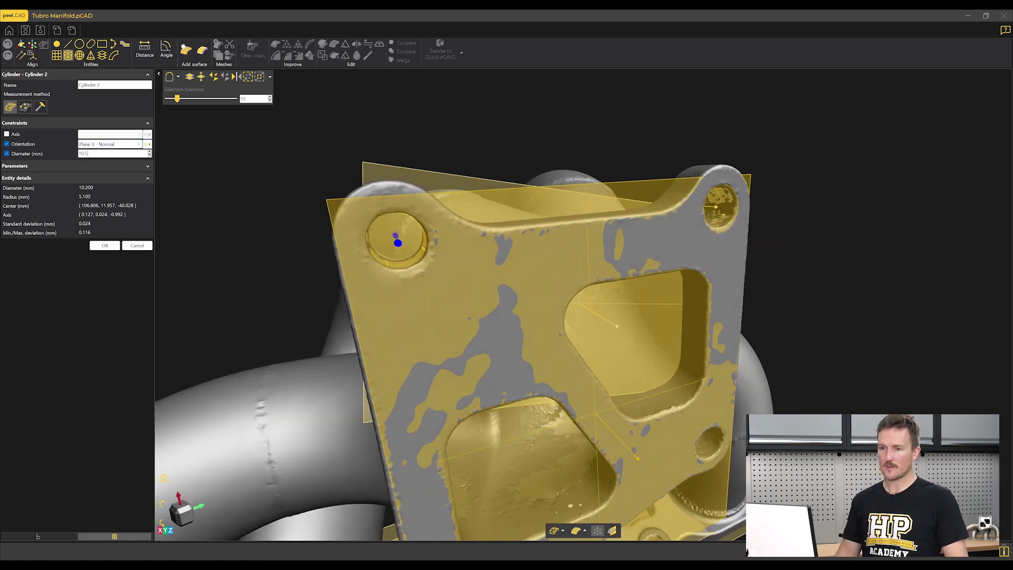
text(0.5)
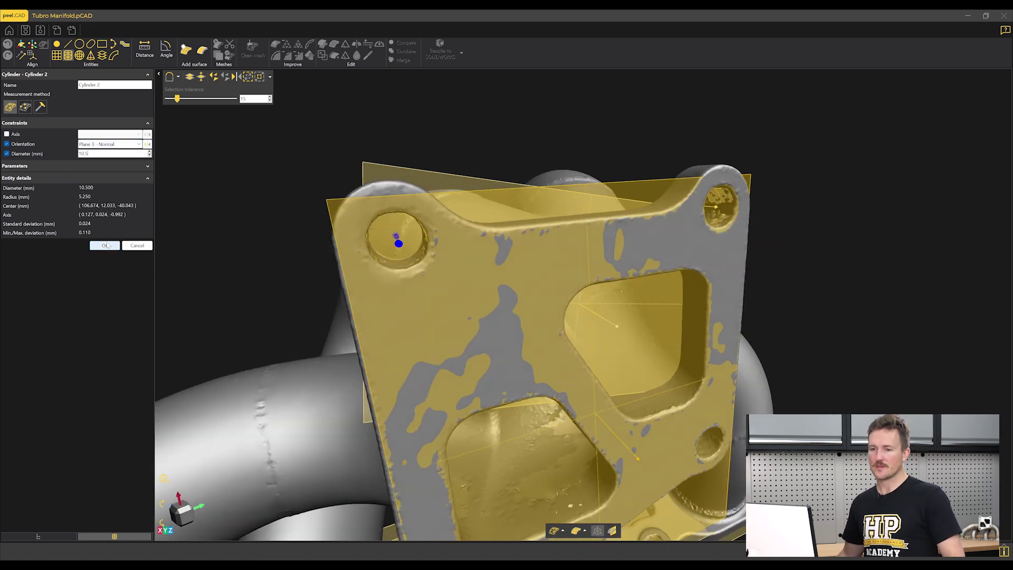
click(106, 245)
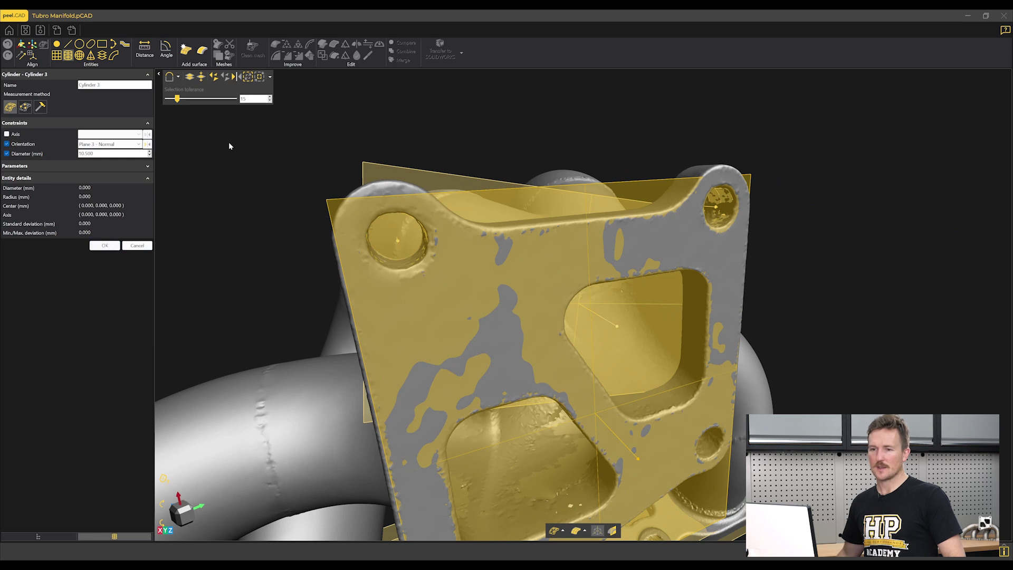
Step: Fit Cylinder 3 to the lower flange bolt hole and accept it
right_drag(233, 131, 332, 126)
scroll(333, 123, down, 3)
scroll(380, 353, up, 5)
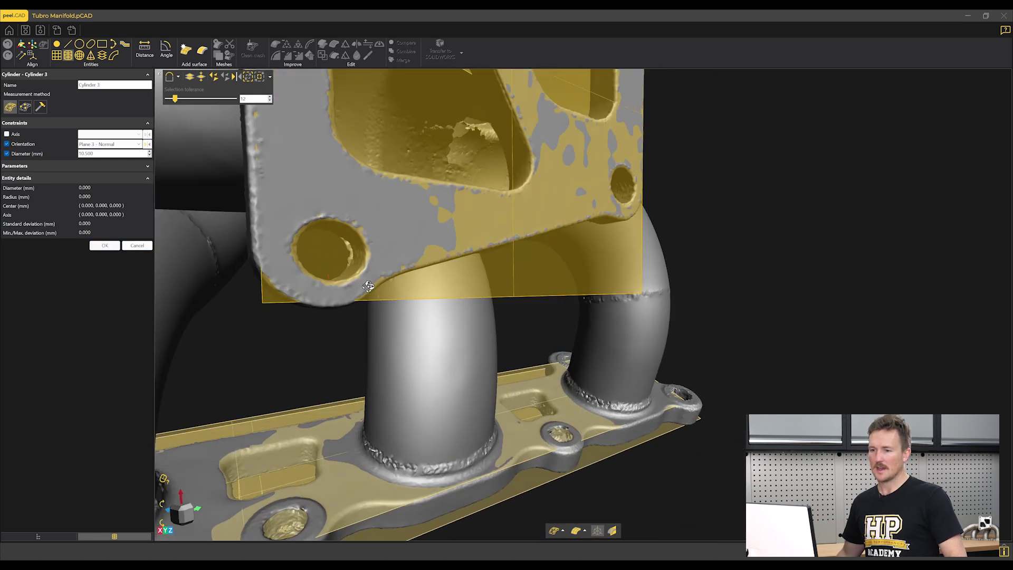
right_drag(369, 285, 372, 287)
click(340, 274)
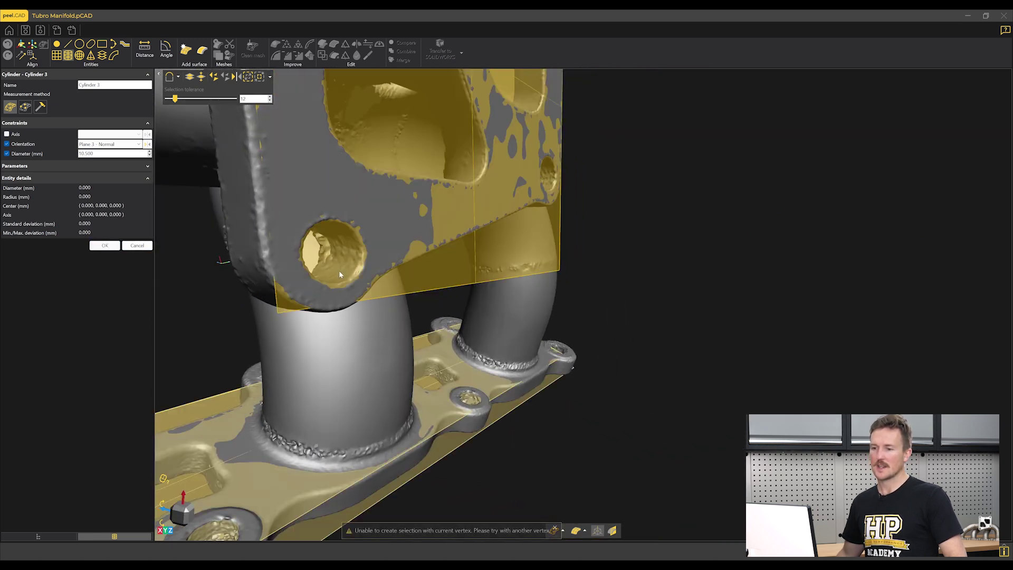
click(341, 270)
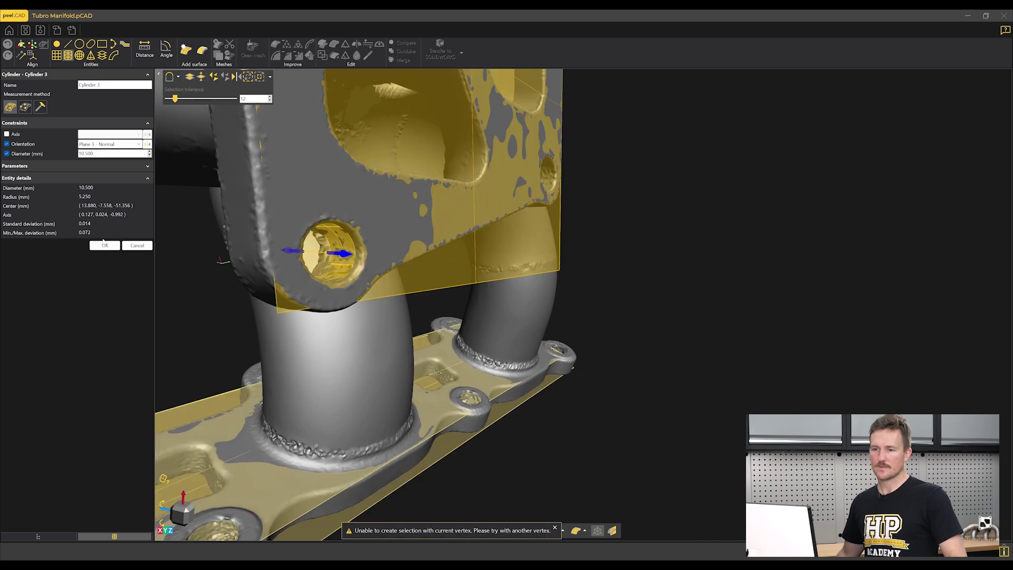
click(105, 246)
right_drag(369, 264, 516, 243)
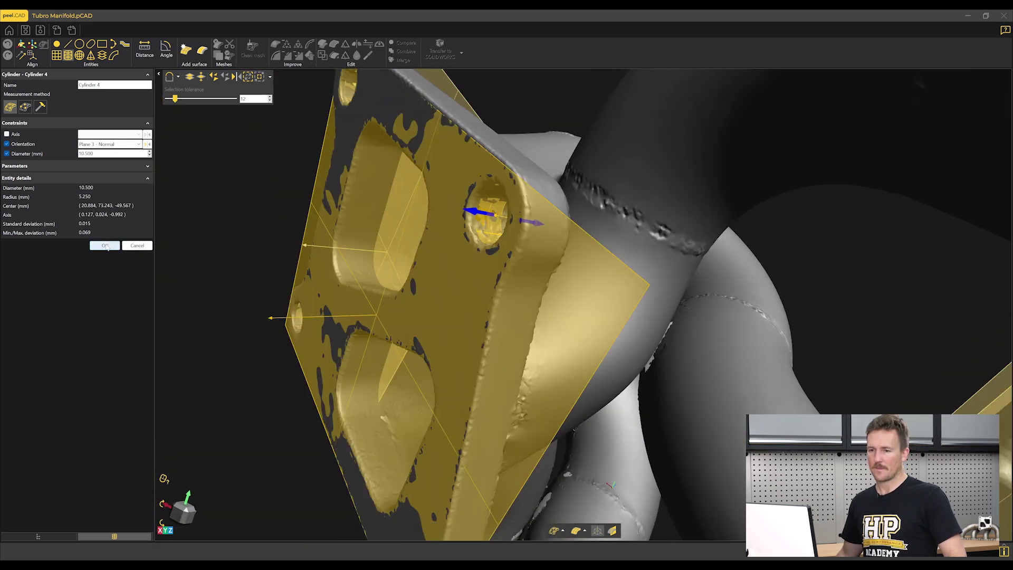
Step: Restart the cylinder tool and fit a cylinder to a bolt hole on the base flange
click(105, 245)
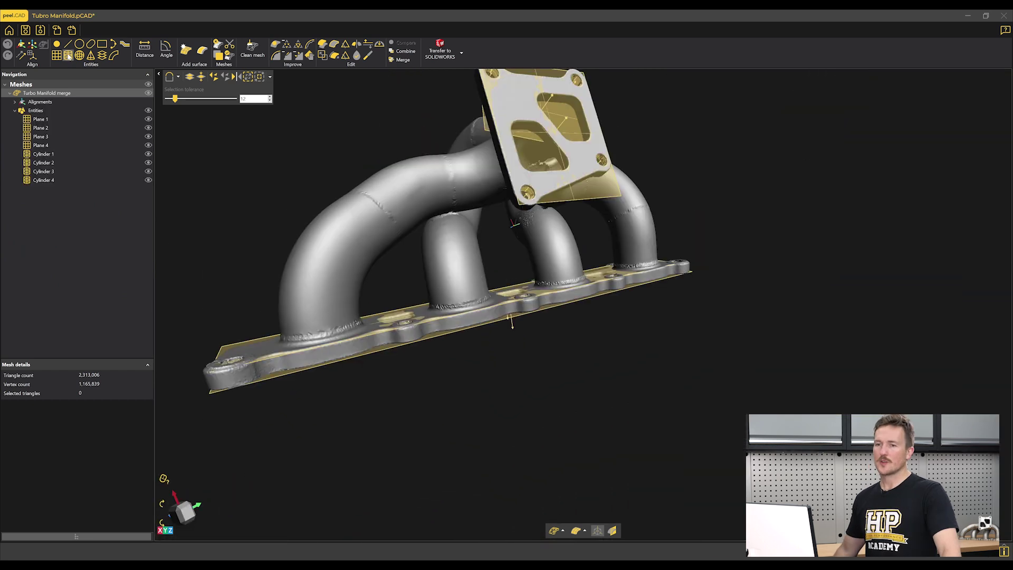
click(68, 55)
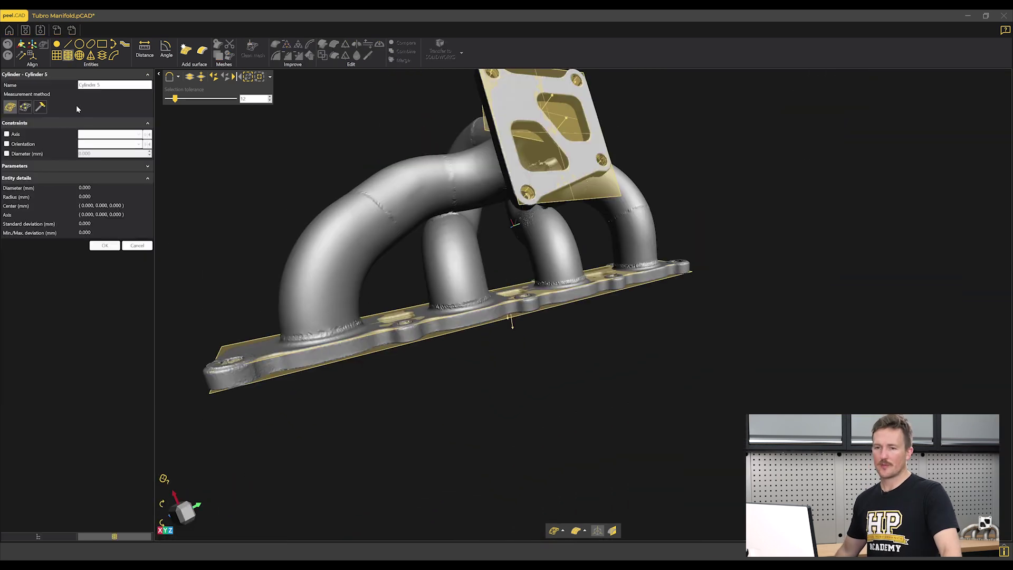
scroll(538, 311, up, 5)
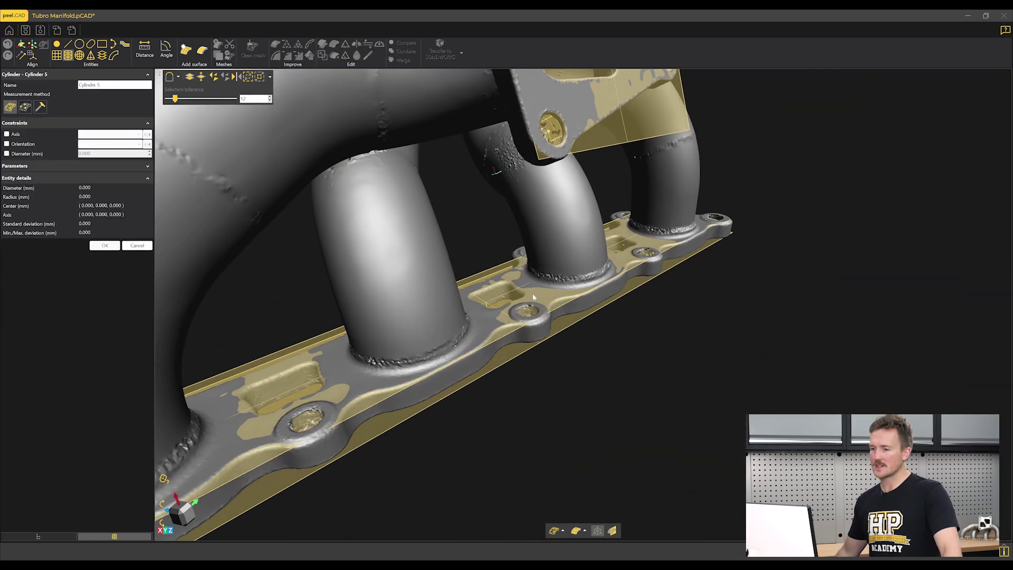
right_drag(537, 312, 547, 338)
click(546, 339)
scroll(546, 338, down, 6)
mouse_move(573, 285)
right_down()
mouse_move(579, 309)
mouse_move(561, 294)
mouse_move(574, 297)
right_up()
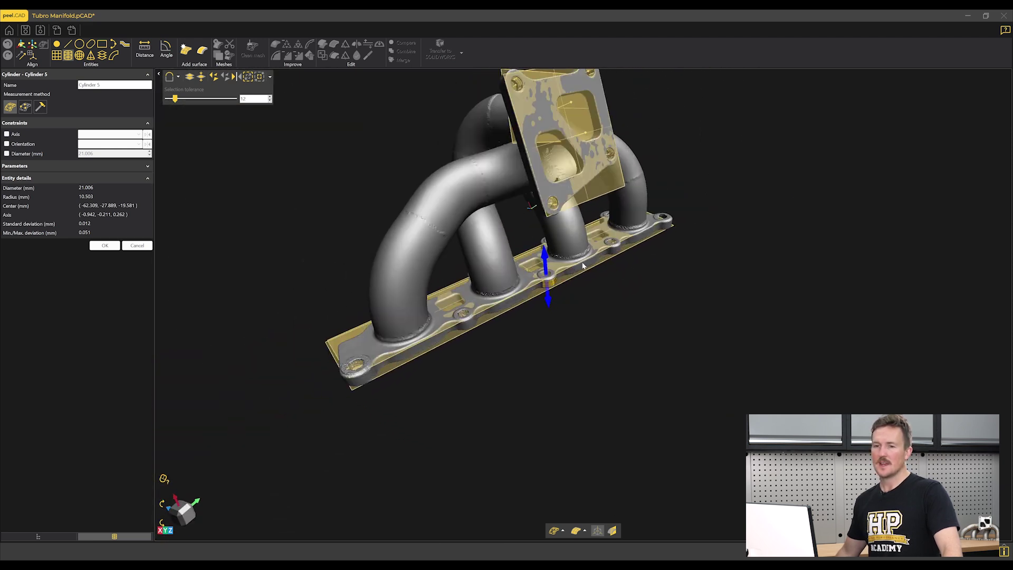
Step: Orient the cylinder along Plane 1 - Normal, accept it as Cylinder 5, and discard Cylinder 6
click(7, 144)
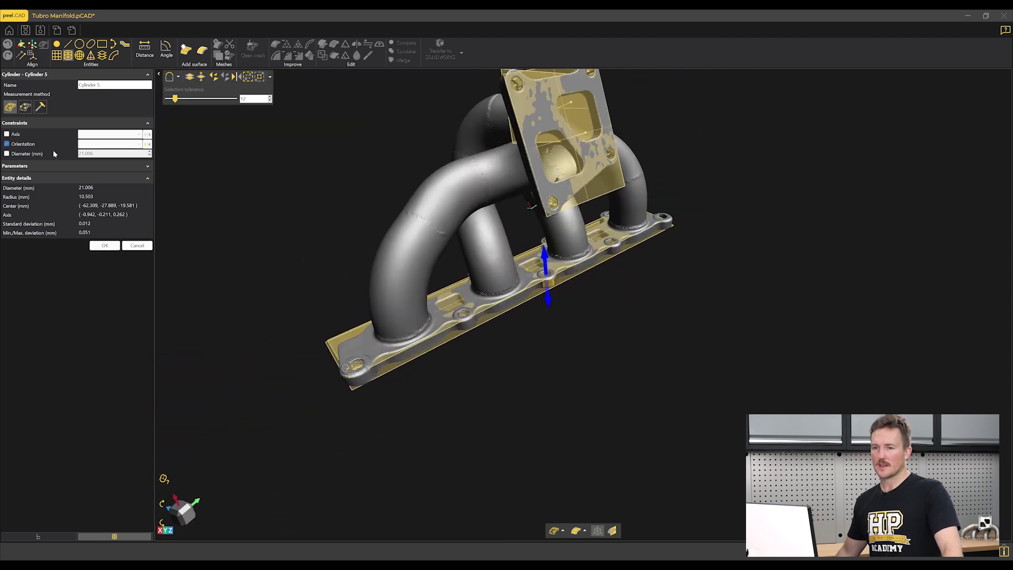
click(95, 144)
click(95, 154)
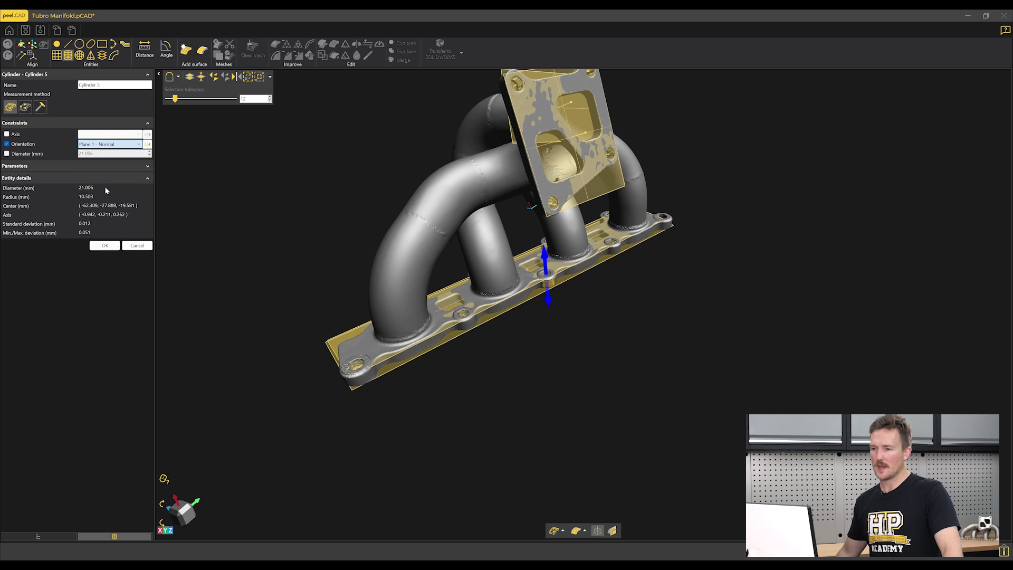
click(102, 164)
scroll(547, 273, up, 3)
scroll(547, 274, up, 2)
drag(543, 276, 691, 305)
scroll(699, 321, down, 5)
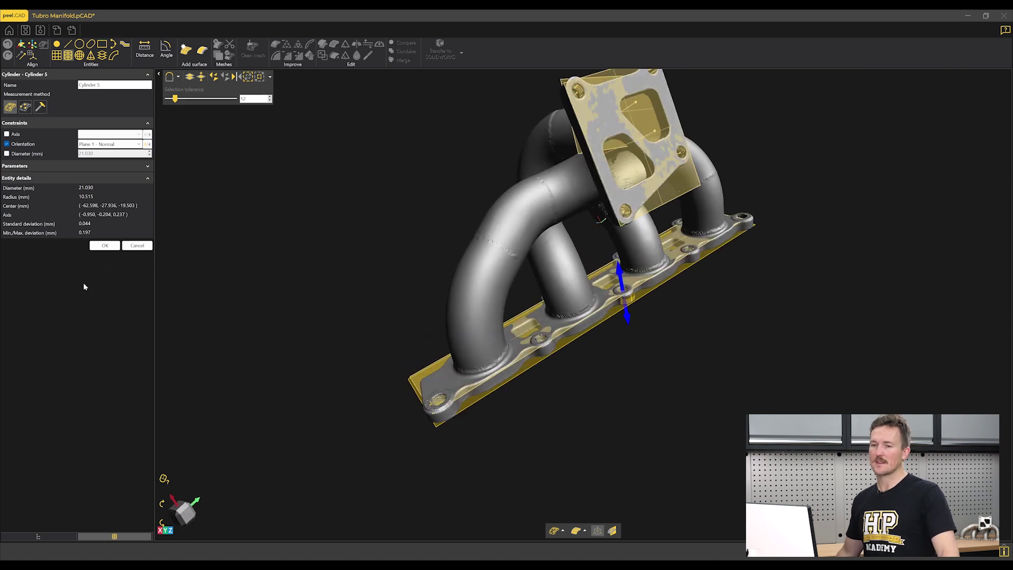
click(106, 246)
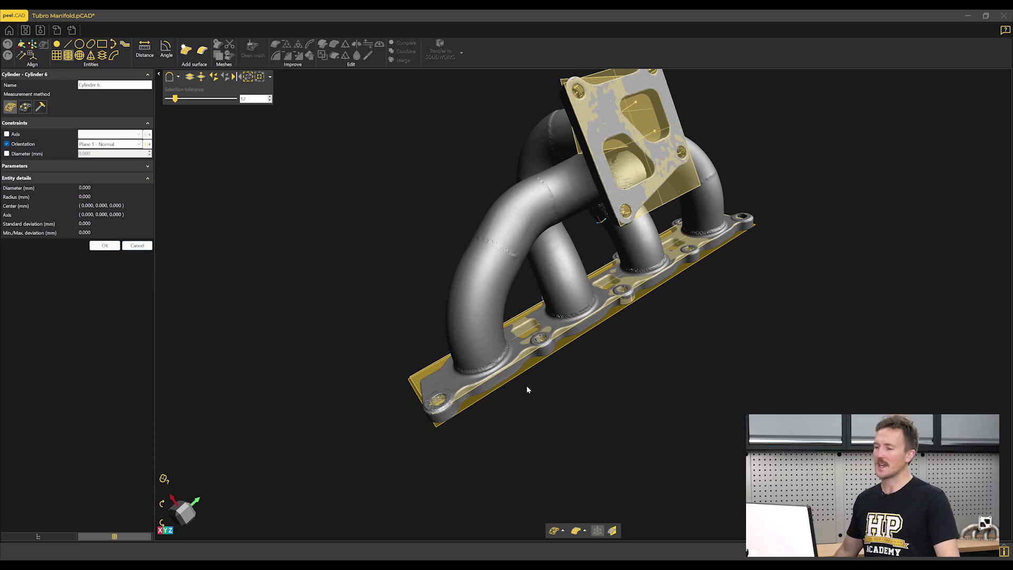
drag(656, 323, 658, 323)
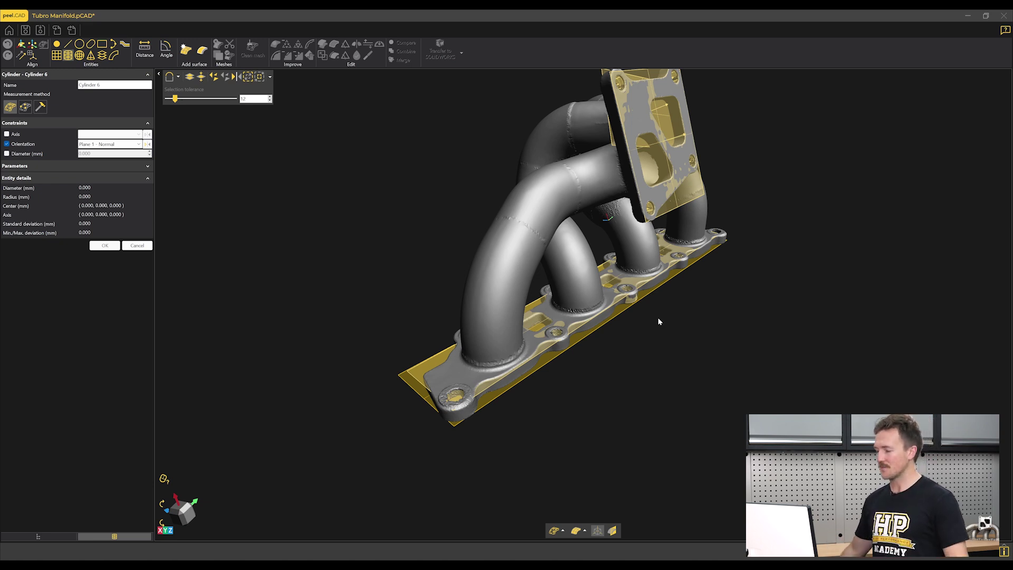
click(137, 246)
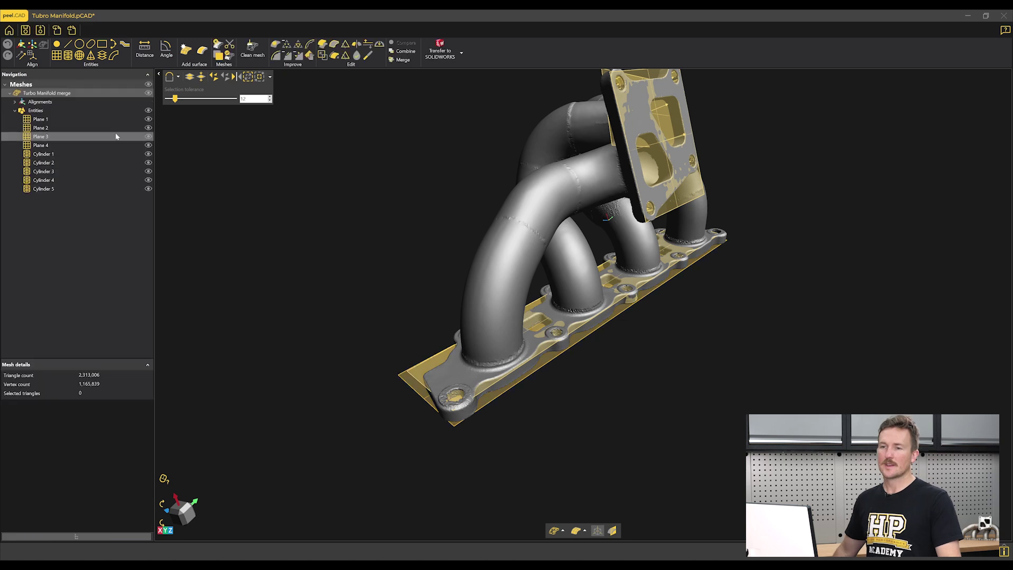
Step: Slice the manifold on Plane 3 with a nudged offset and save it as Cross-section 1
click(102, 55)
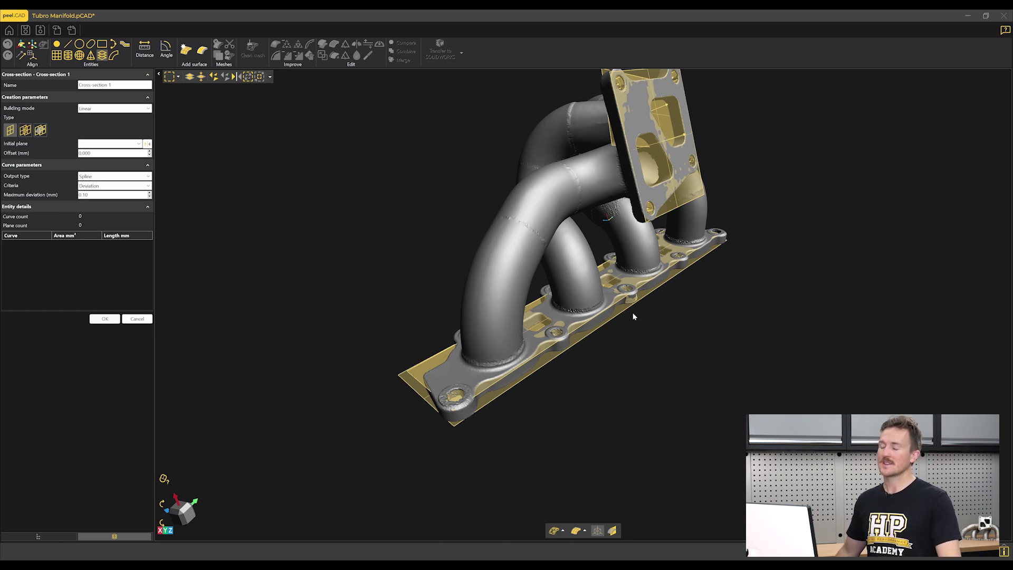
click(100, 144)
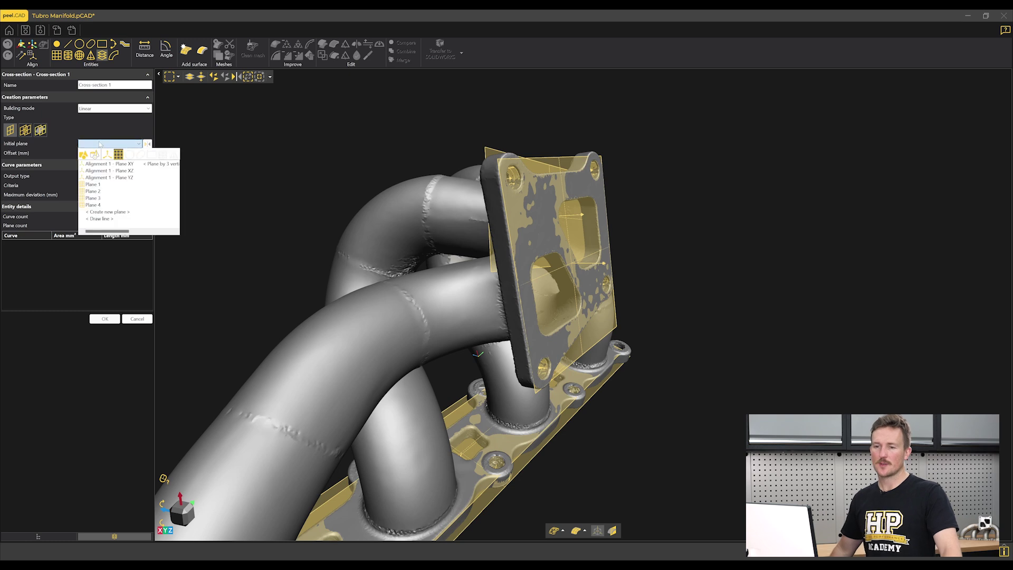
click(93, 198)
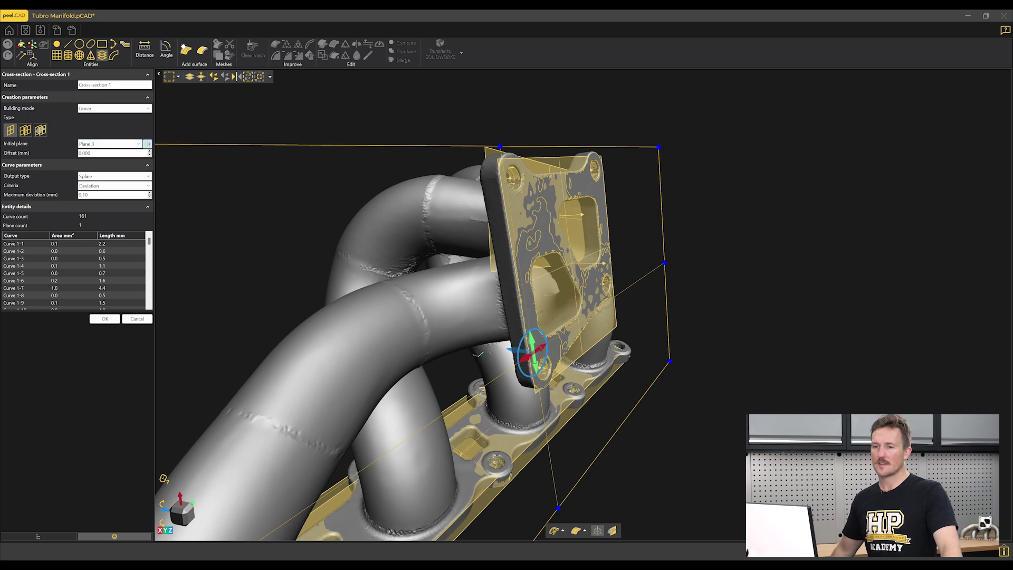
click(150, 153)
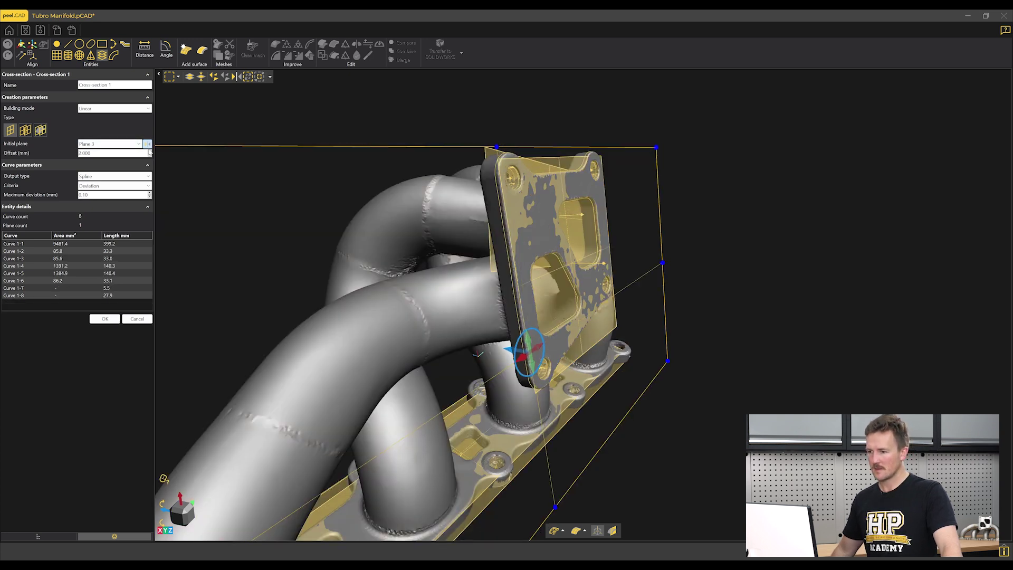
scroll(613, 232, up, 4)
drag(607, 220, 563, 192)
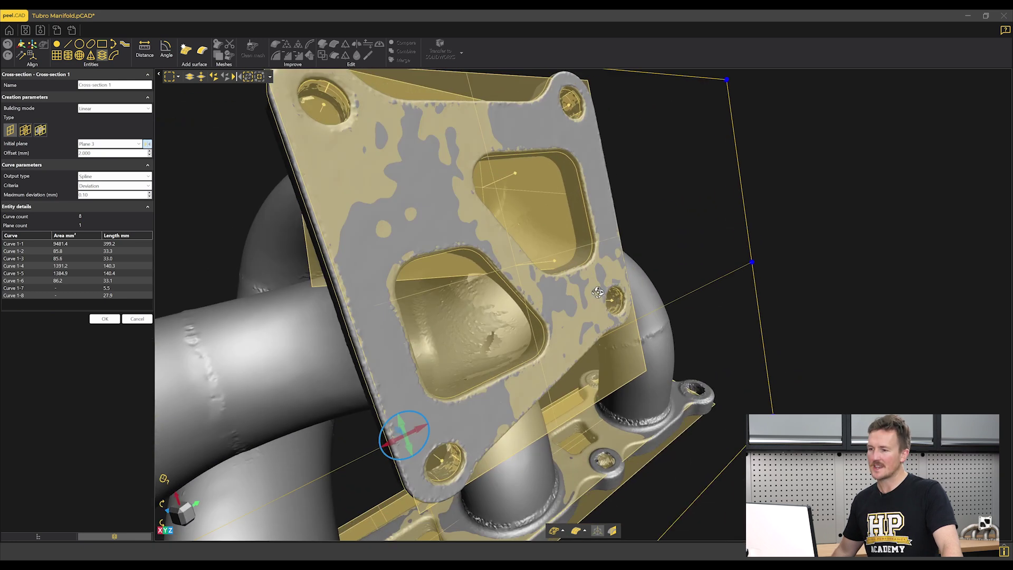
drag(598, 294, 528, 295)
click(105, 319)
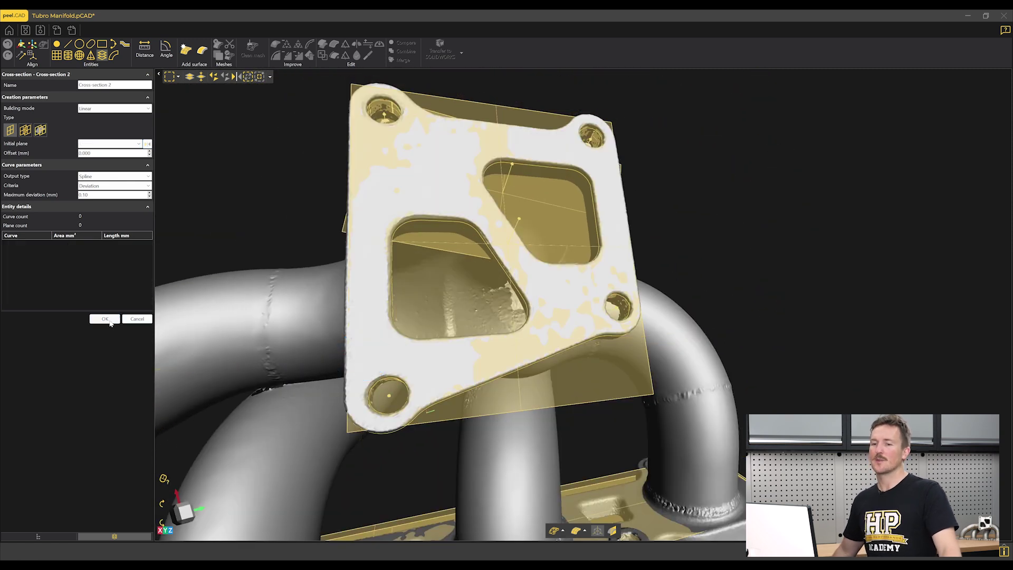
click(137, 319)
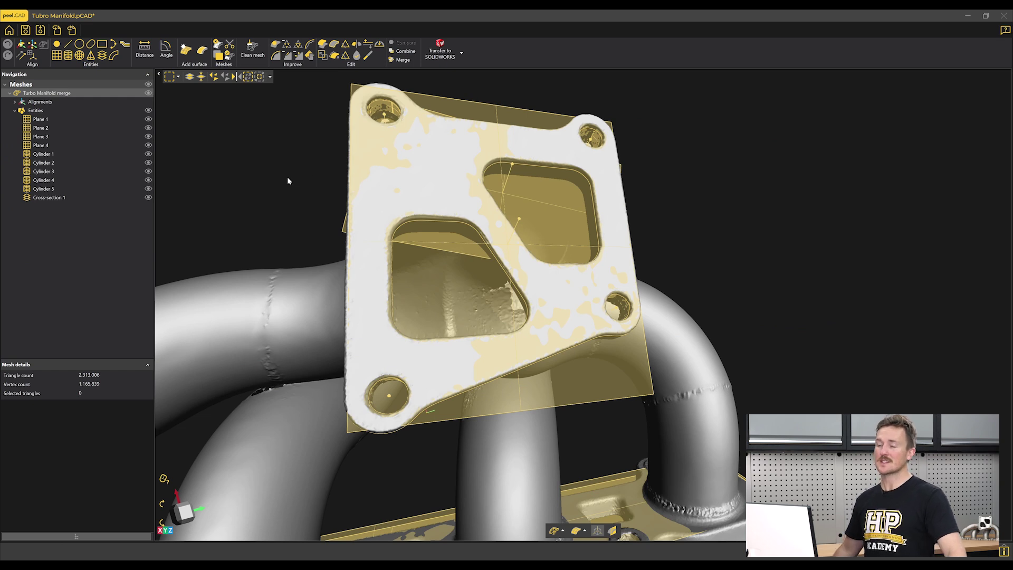
Step: Zoom out, orbit the manifold, and start Pipe centerline 1 with Spline output
scroll(652, 217, down, 4)
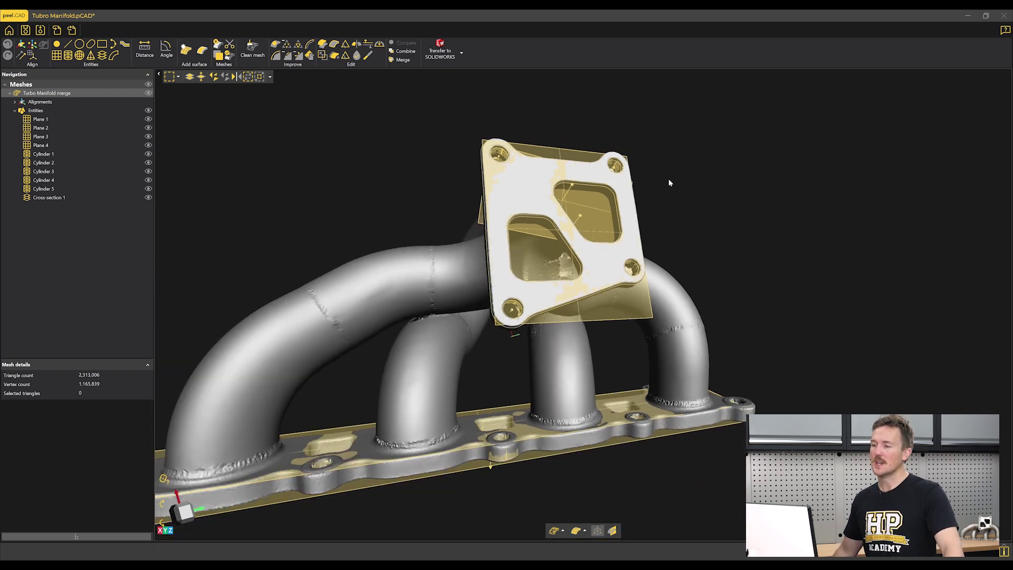
mouse_move(671, 181)
mouse_down()
mouse_move(685, 188)
mouse_move(670, 185)
mouse_up()
scroll(581, 344, down, 3)
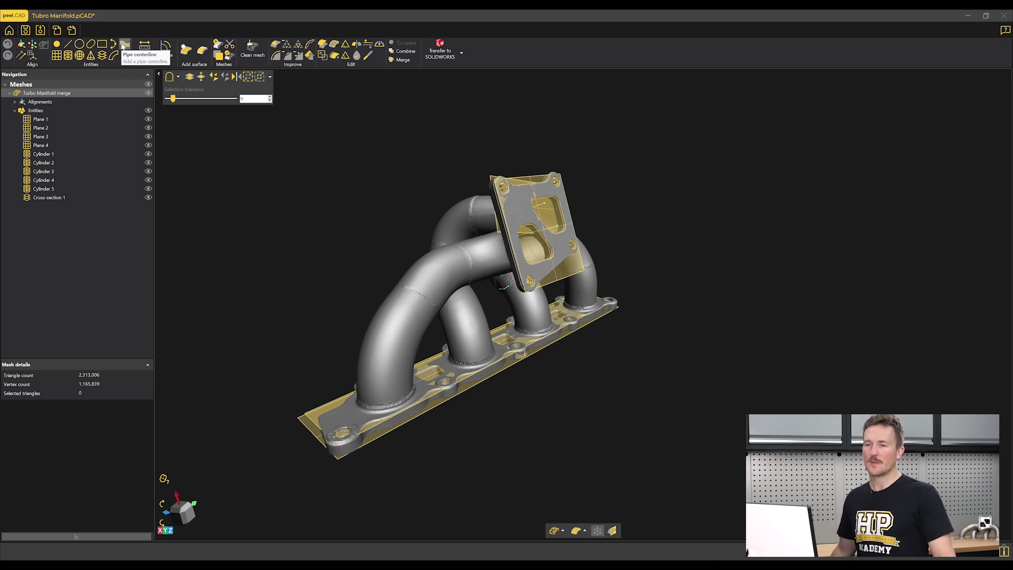
click(125, 45)
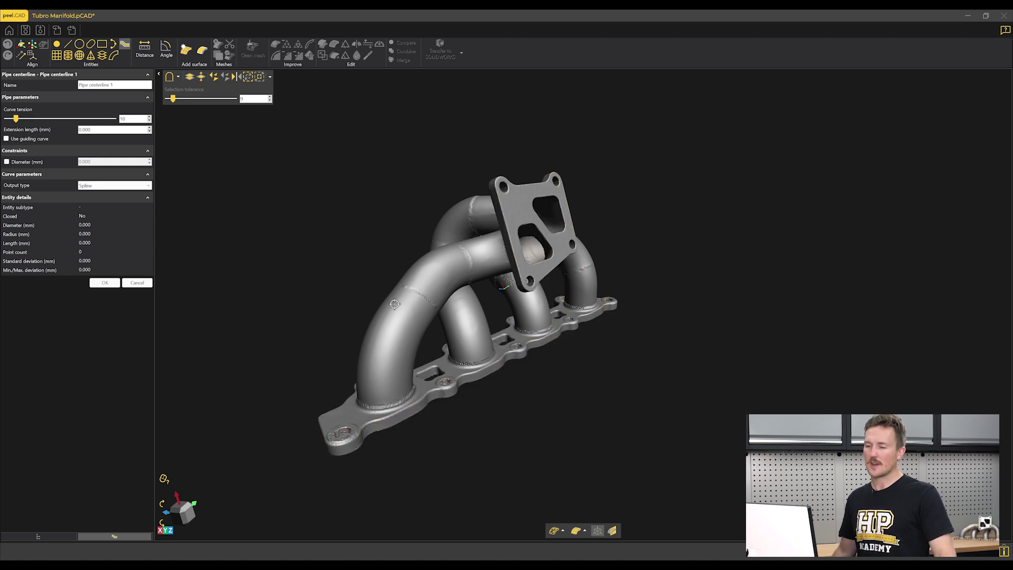
Step: Add Pipe centerline 1 through the long curved runner with curve tension about 90
click(396, 329)
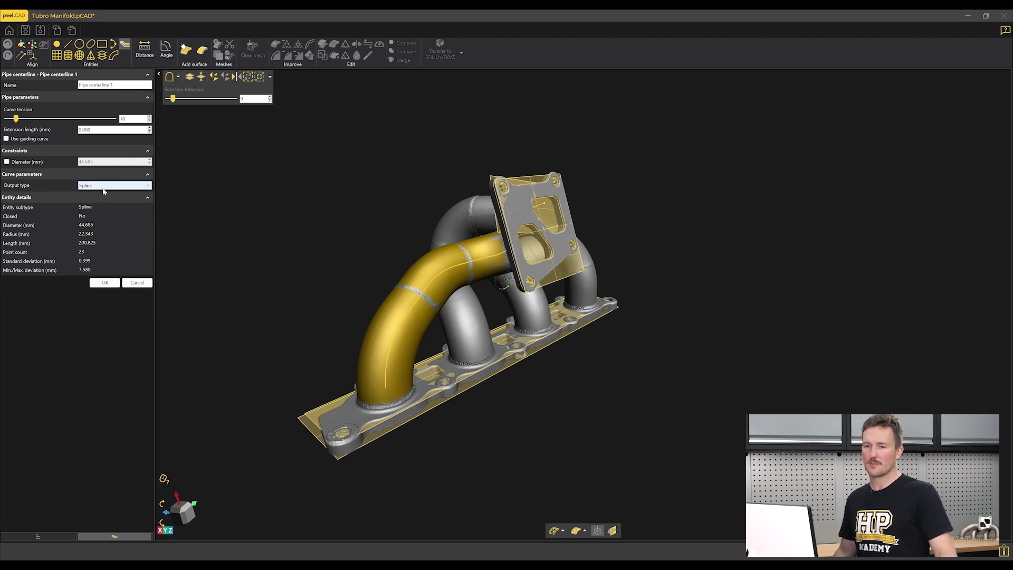
mouse_move(467, 320)
right_down()
mouse_move(509, 389)
mouse_move(460, 315)
right_up()
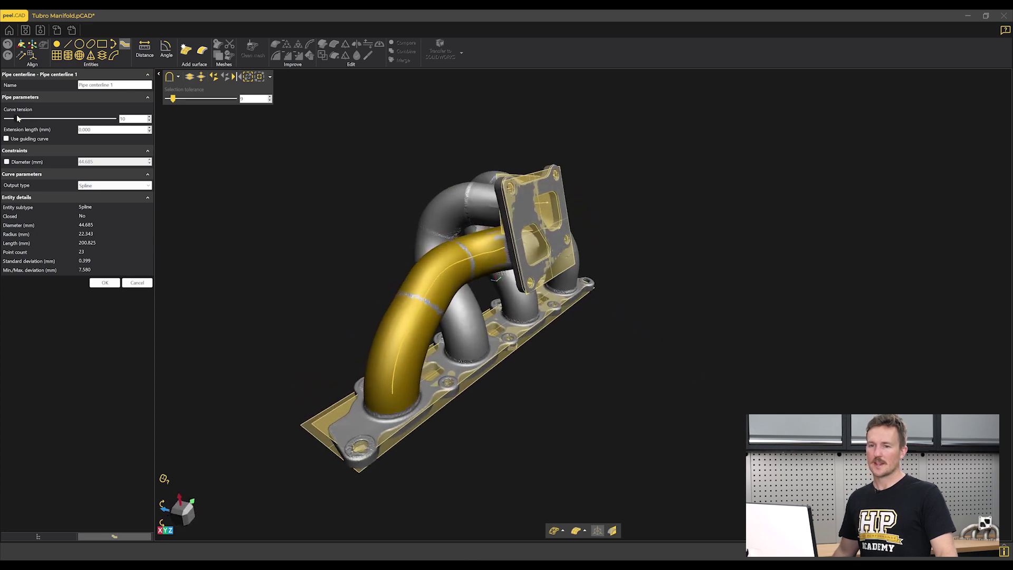
drag(15, 119, 121, 119)
right_drag(544, 393, 491, 376)
click(105, 283)
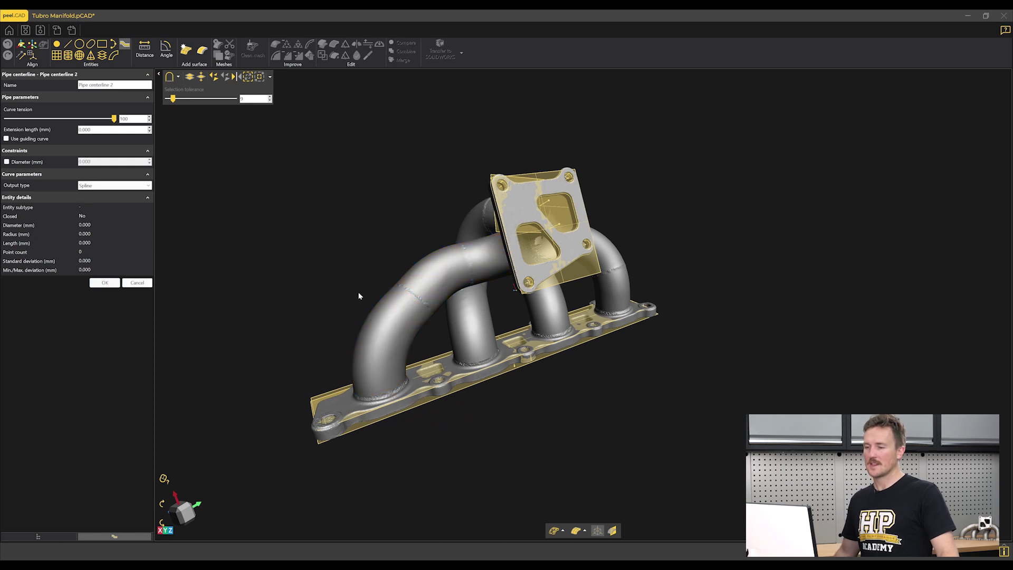
Step: Add Pipe centerlines 2 to 4 through the three remaining runner pipes
right_drag(577, 336, 535, 166)
click(622, 248)
click(554, 294)
scroll(417, 182, up, 3)
scroll(417, 183, down, 5)
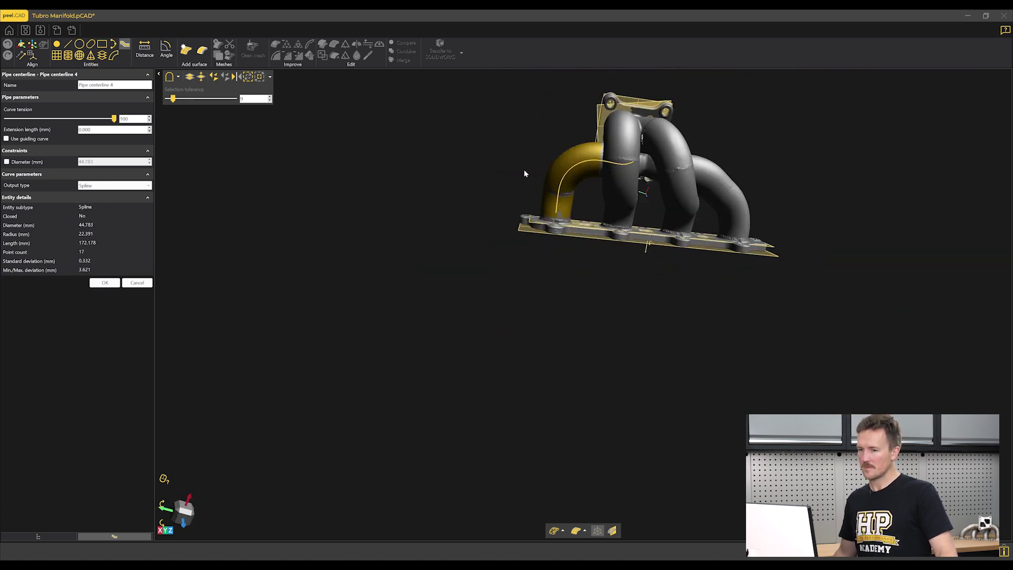
click(663, 176)
scroll(831, 328, up, 5)
scroll(832, 328, down, 5)
key(Escape)
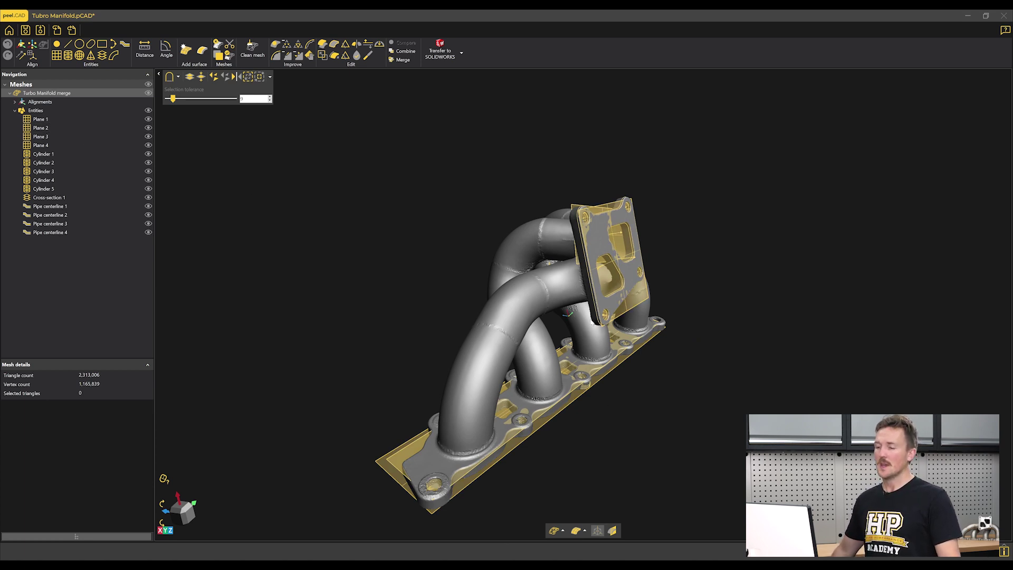
scroll(581, 323, up, 5)
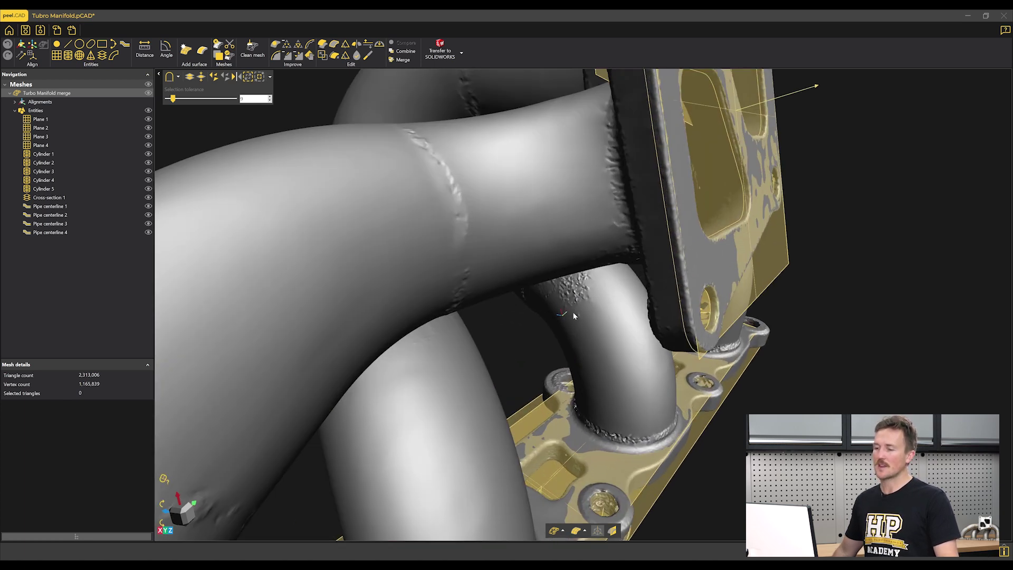
scroll(574, 316, down, 5)
right_drag(574, 315, 602, 326)
scroll(602, 326, down, 3)
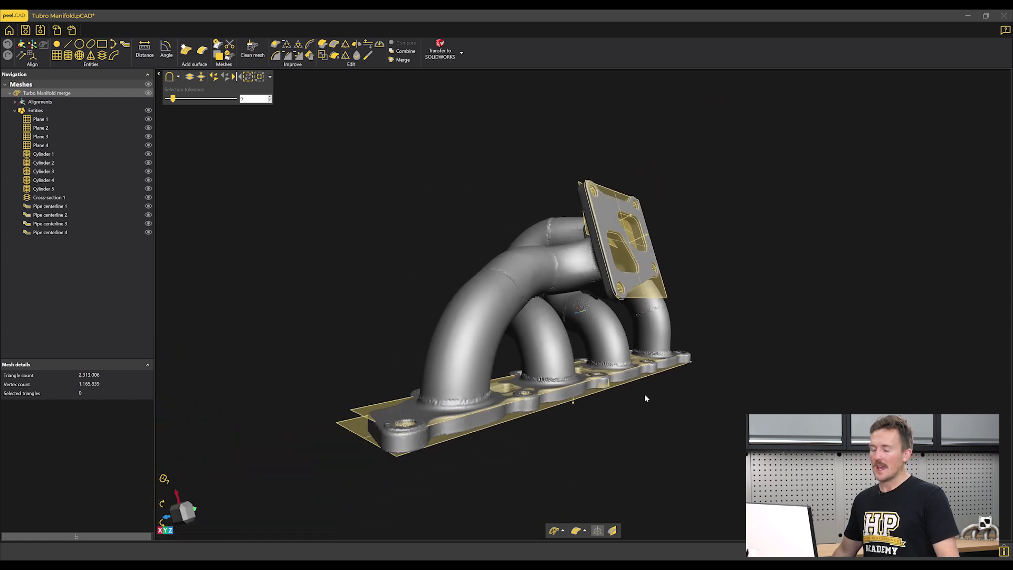
right_drag(649, 401, 635, 406)
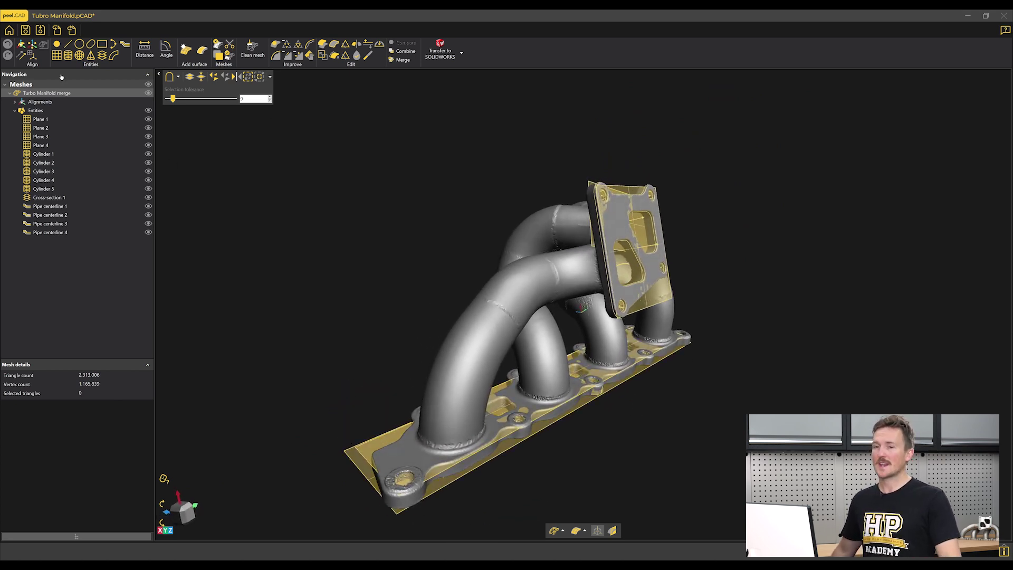
Step: Fit a new plane to points sampled along the base flange's long side face
click(57, 55)
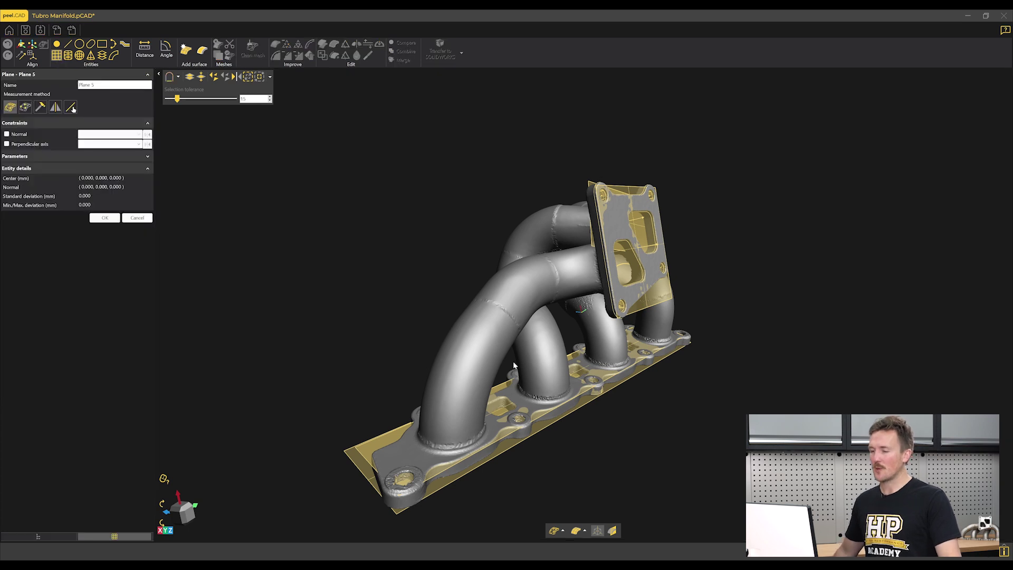
scroll(524, 372, up, 5)
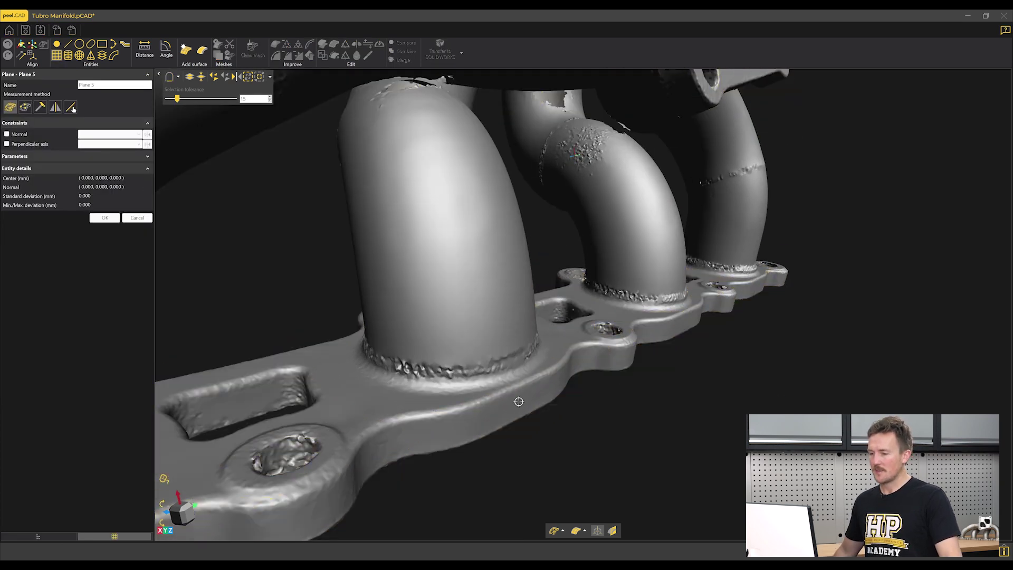
click(520, 405)
scroll(680, 320, up, 3)
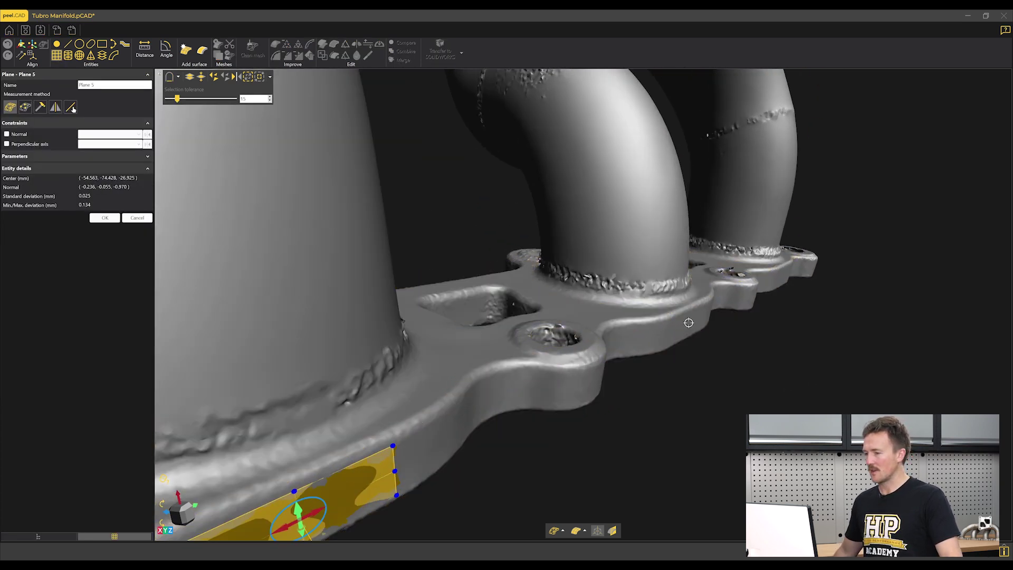
click(690, 322)
scroll(690, 322, down, 3)
scroll(789, 276, up, 5)
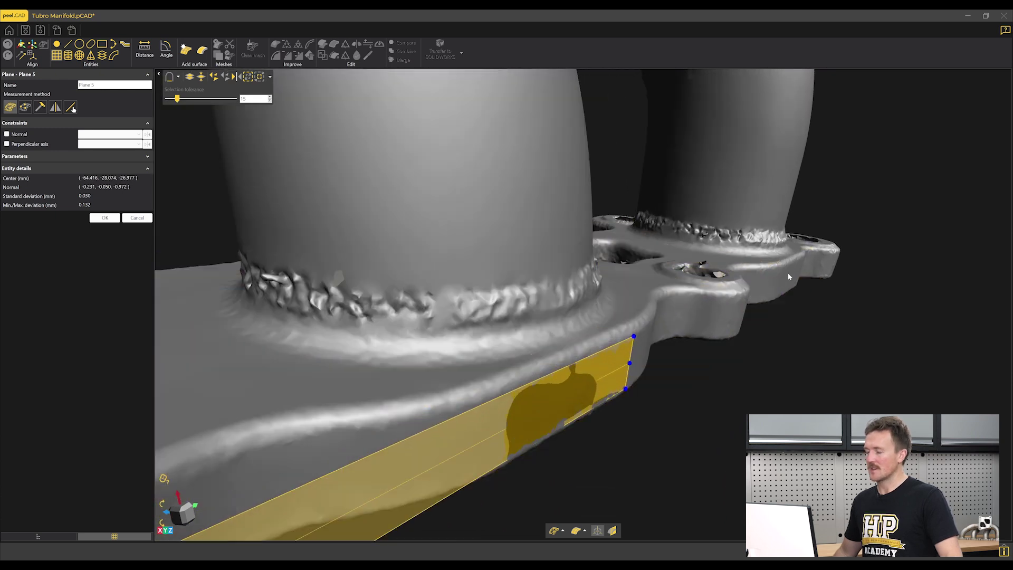
click(789, 277)
drag(789, 276, 536, 380)
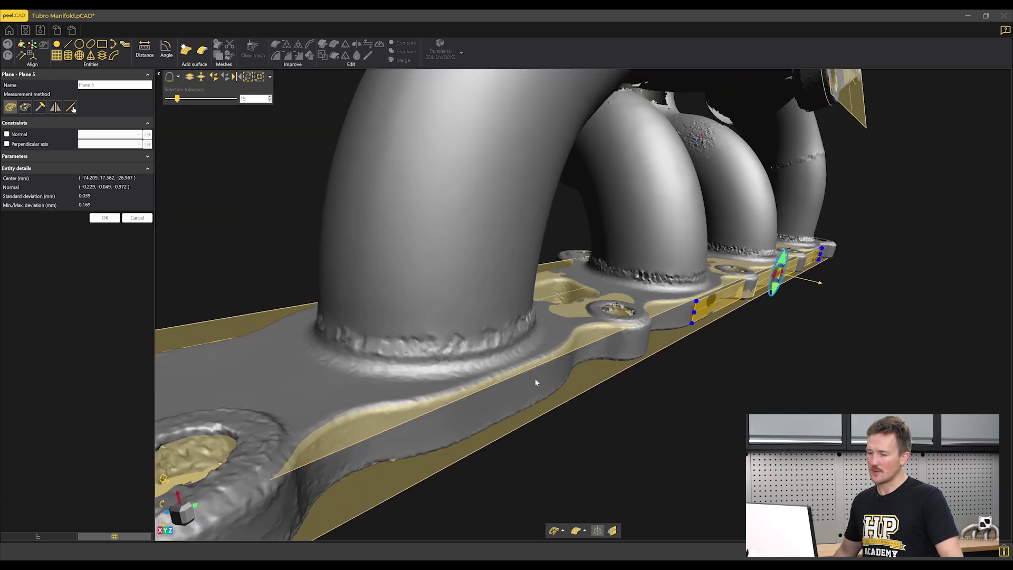
click(511, 398)
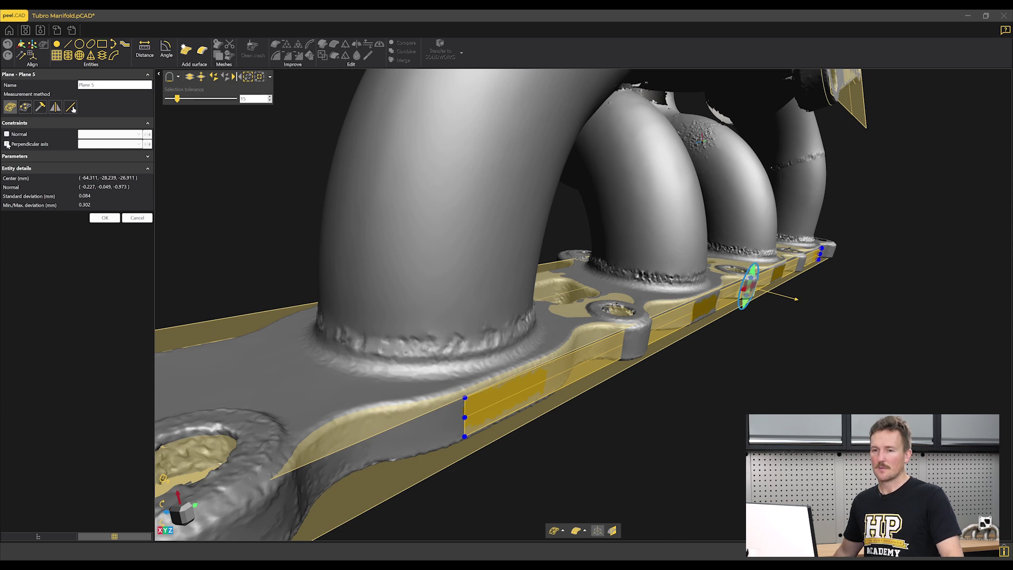
Step: Constrain the plane perpendicular to Plane 1 - Normal and create it as Plane 5
click(7, 144)
click(94, 144)
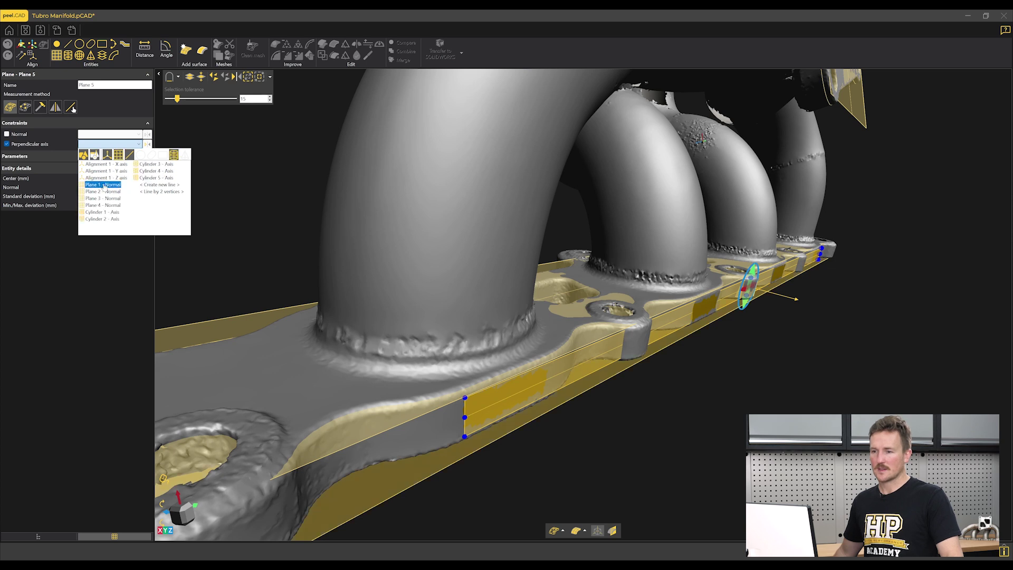
click(104, 185)
scroll(660, 348, down, 3)
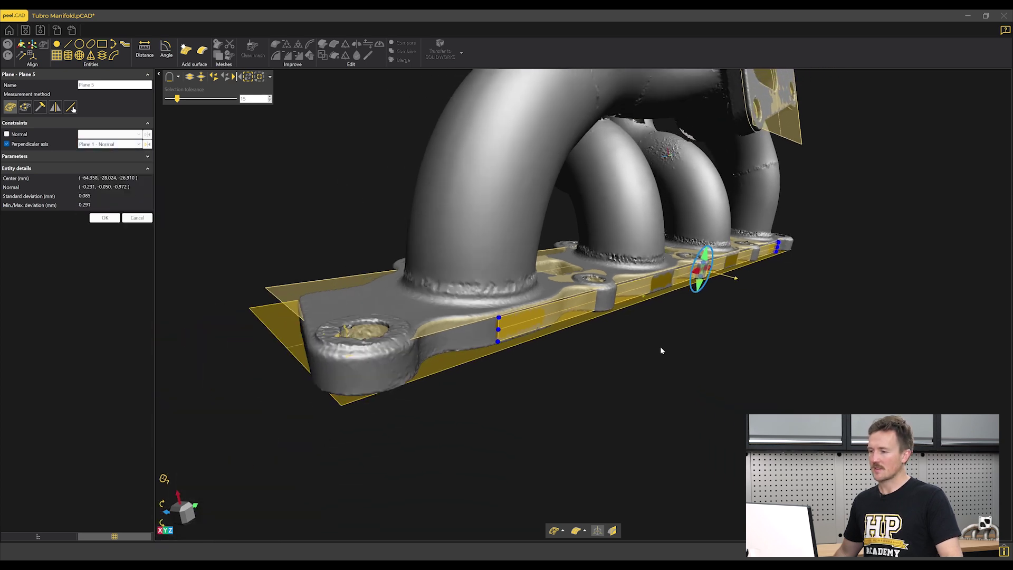
drag(661, 348, 407, 253)
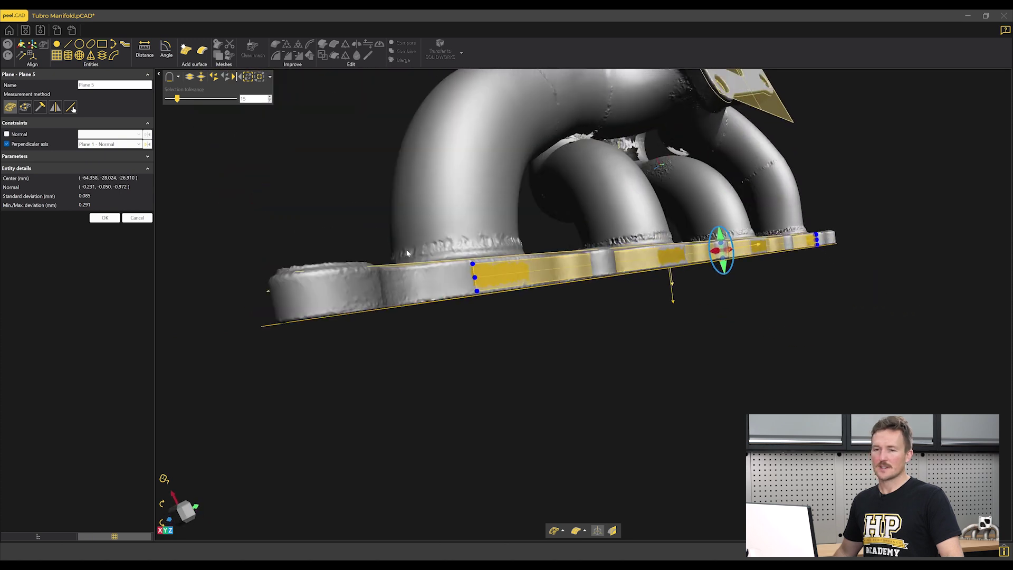
click(117, 217)
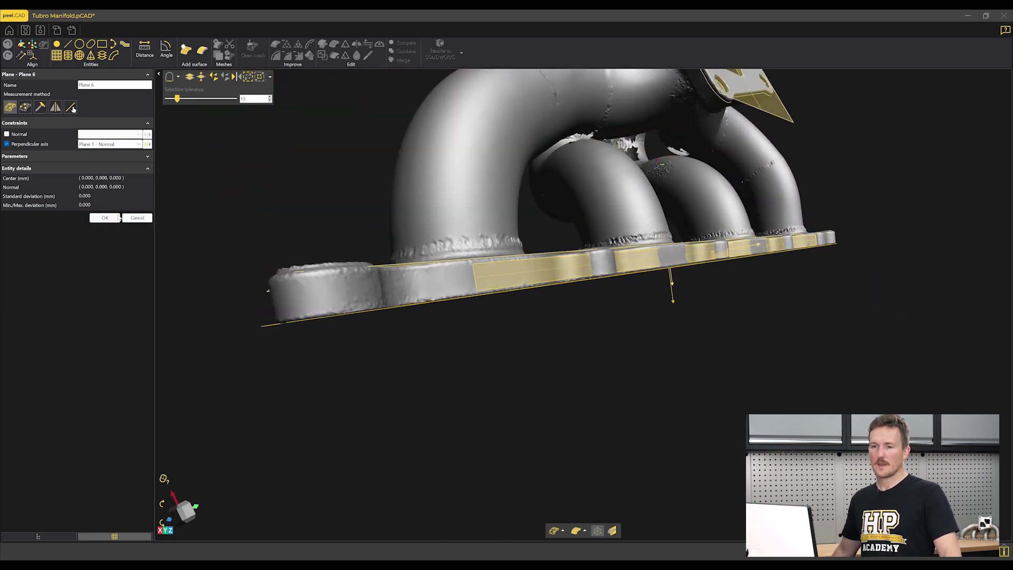
click(137, 218)
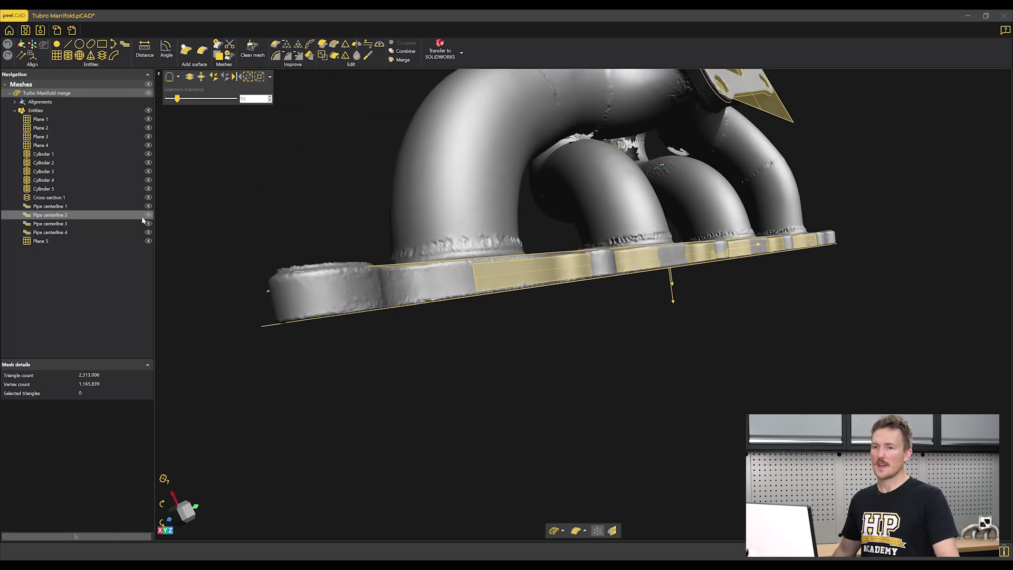
Step: Start Entity based 1, mapping mobile Plane 1 to fixed Initial - Plane YZ, flipped
click(32, 57)
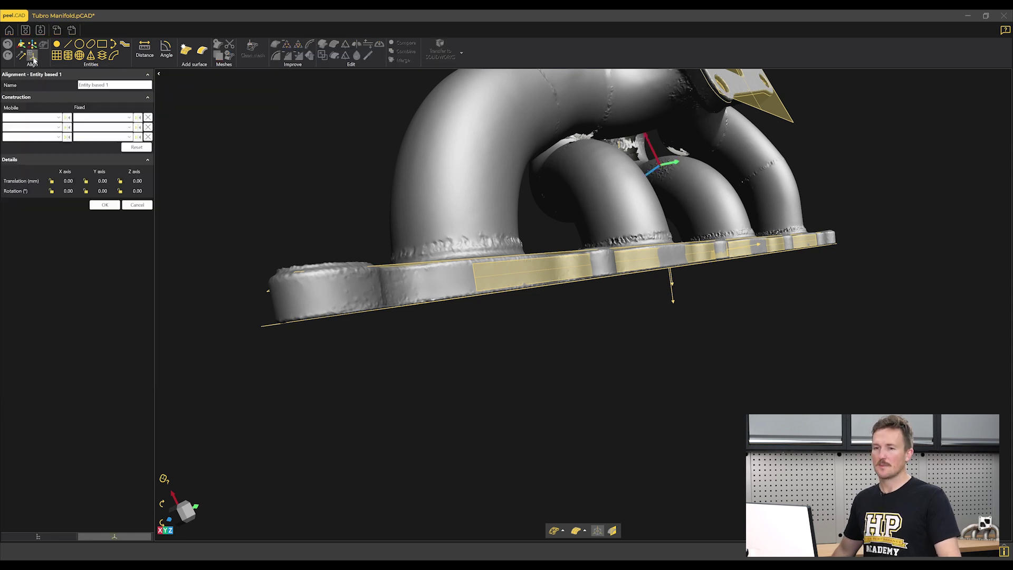
click(55, 119)
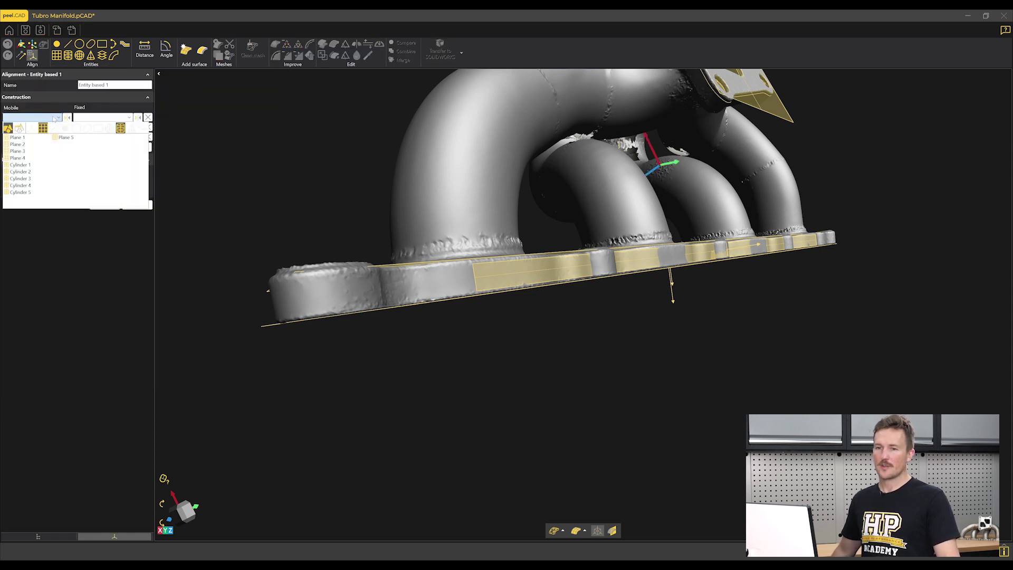
click(19, 142)
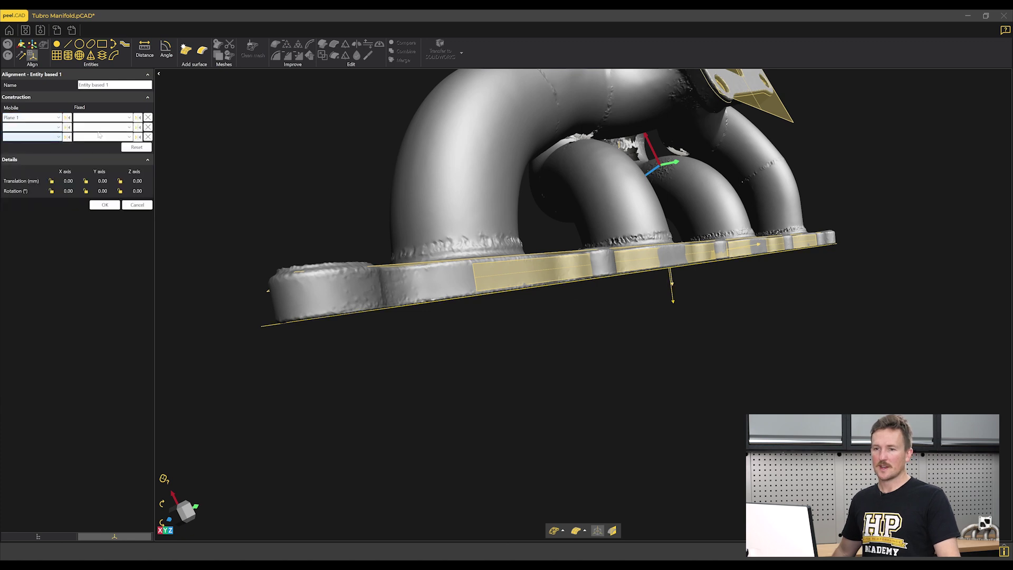
click(114, 118)
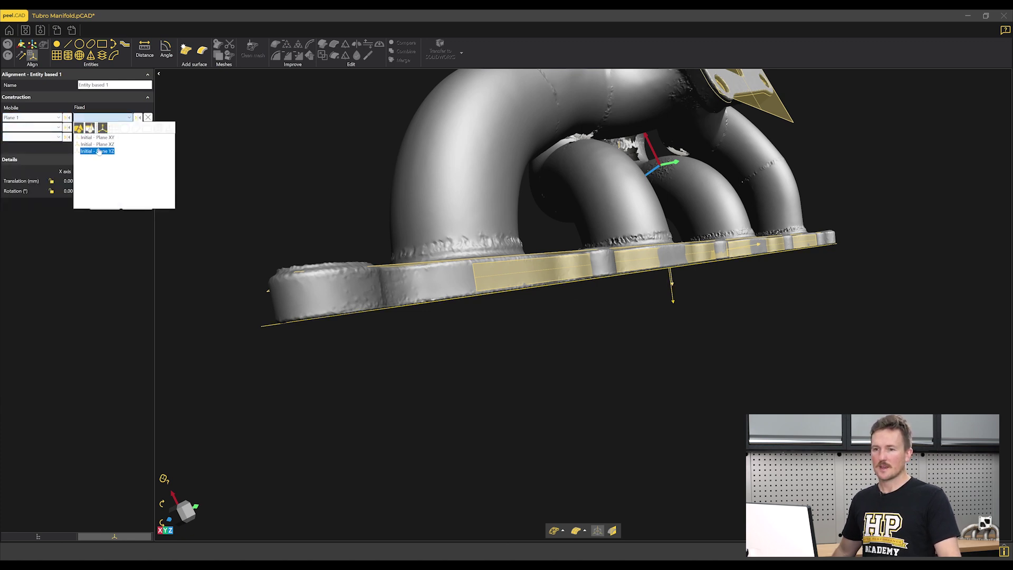
click(98, 151)
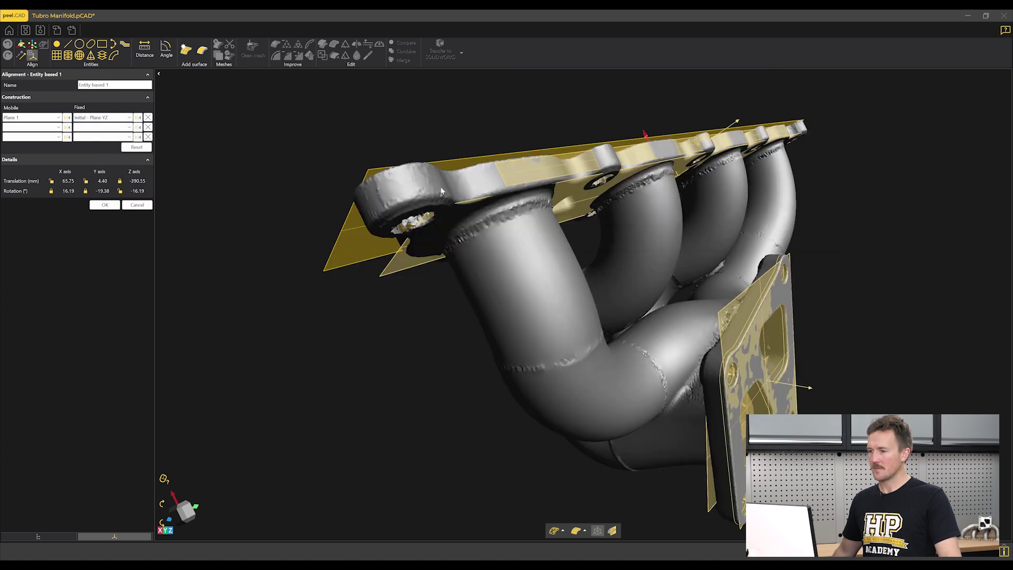
drag(594, 266, 623, 284)
drag(697, 296, 731, 334)
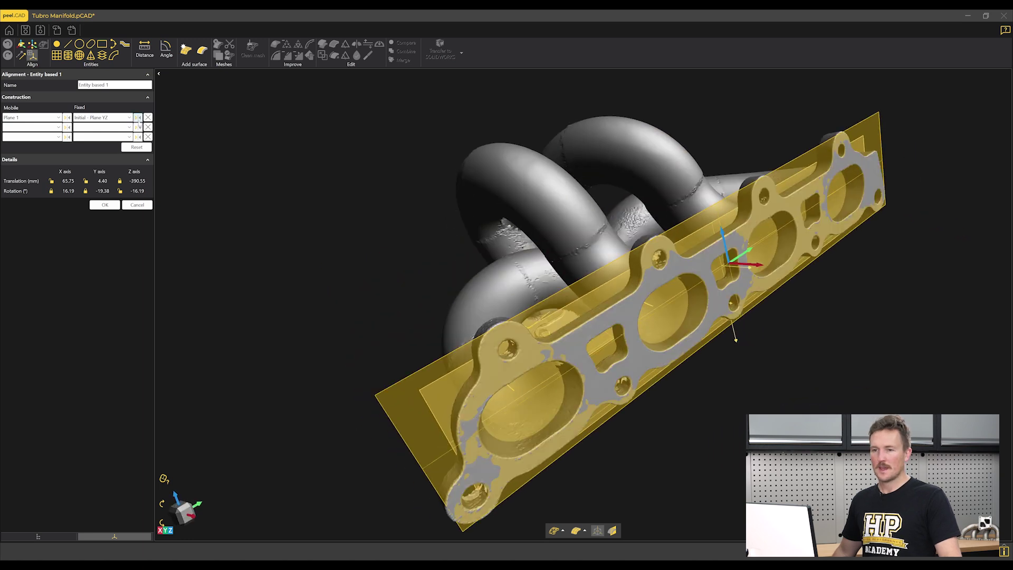
click(138, 117)
drag(555, 180, 649, 263)
scroll(649, 262, down, 5)
Step: Pair Plane 5 with Initial - Plane XY in the alignment's second row
click(33, 127)
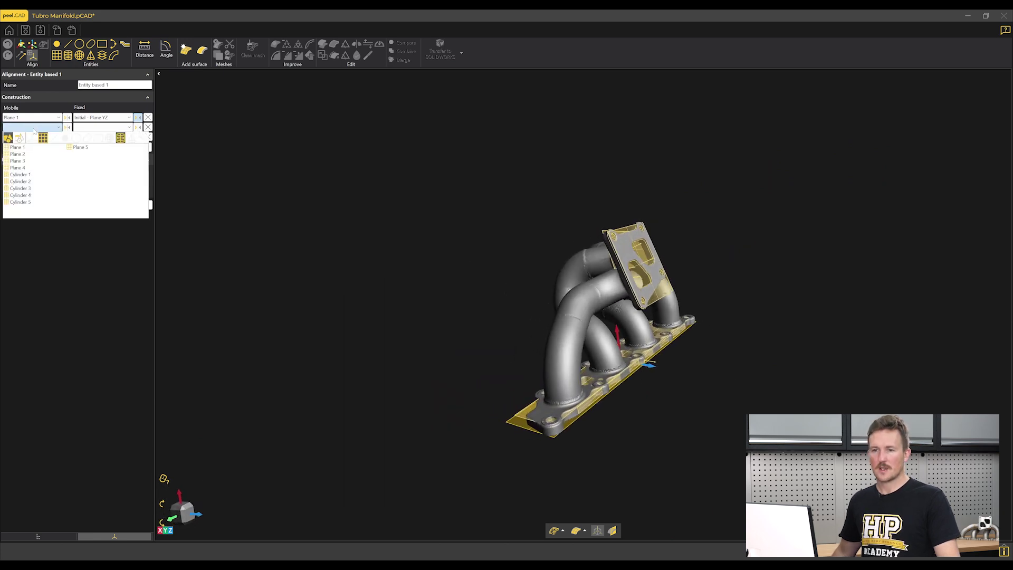
click(77, 148)
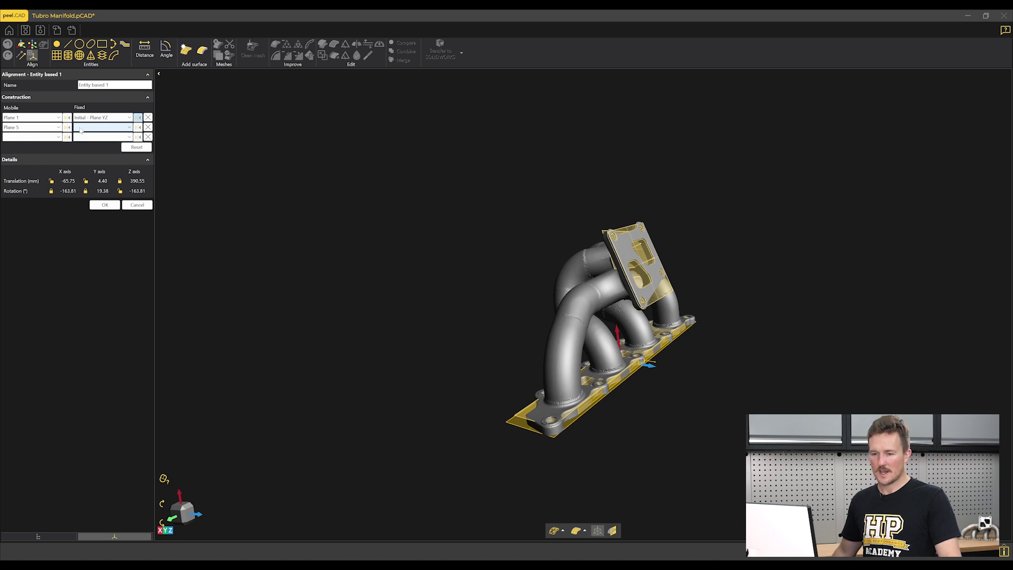
click(81, 131)
click(102, 138)
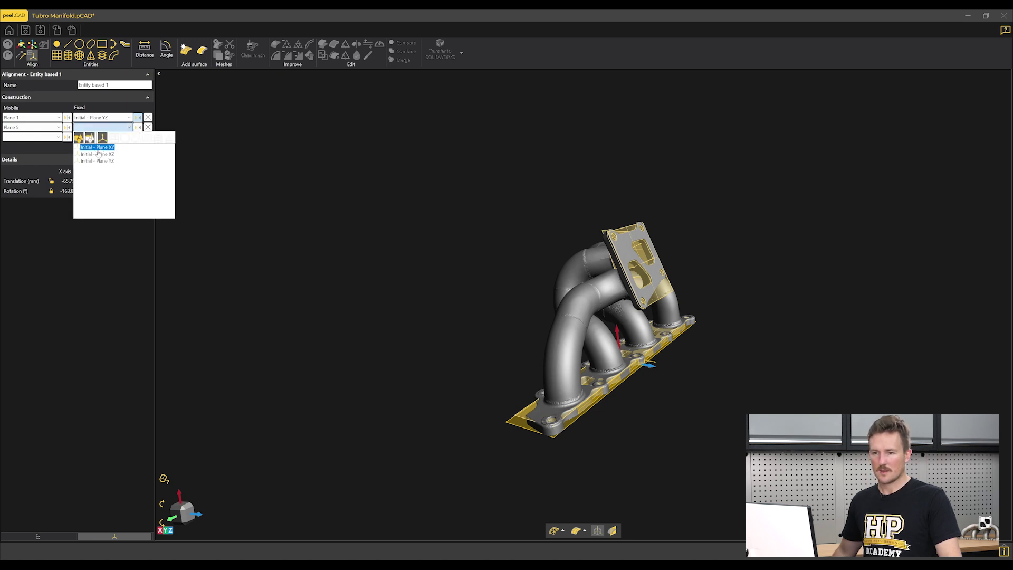
click(98, 147)
scroll(628, 357, up, 5)
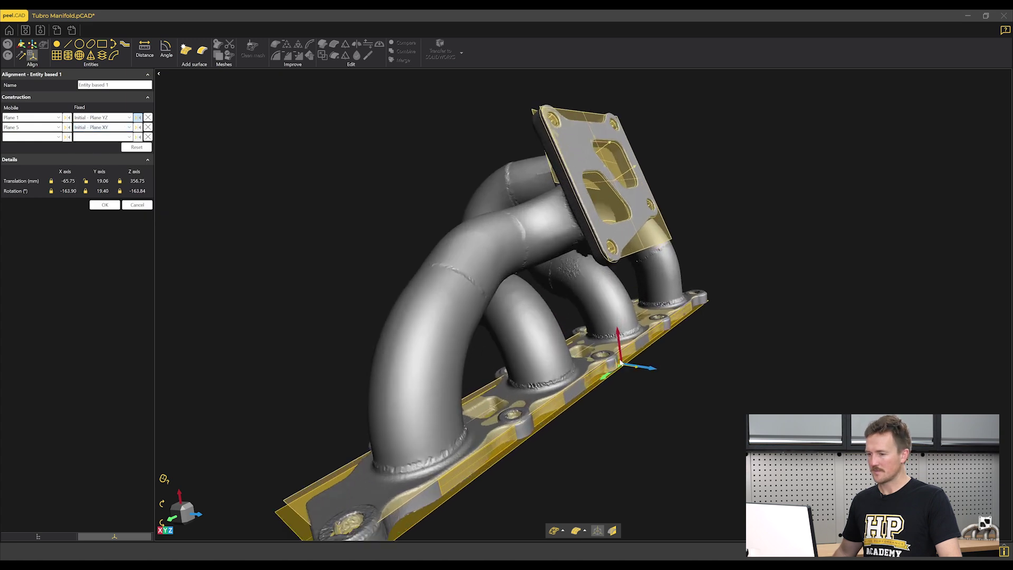
Step: Pair Cylinder 5 - Axis with Initial - X axis in row three and apply the alignment
click(32, 137)
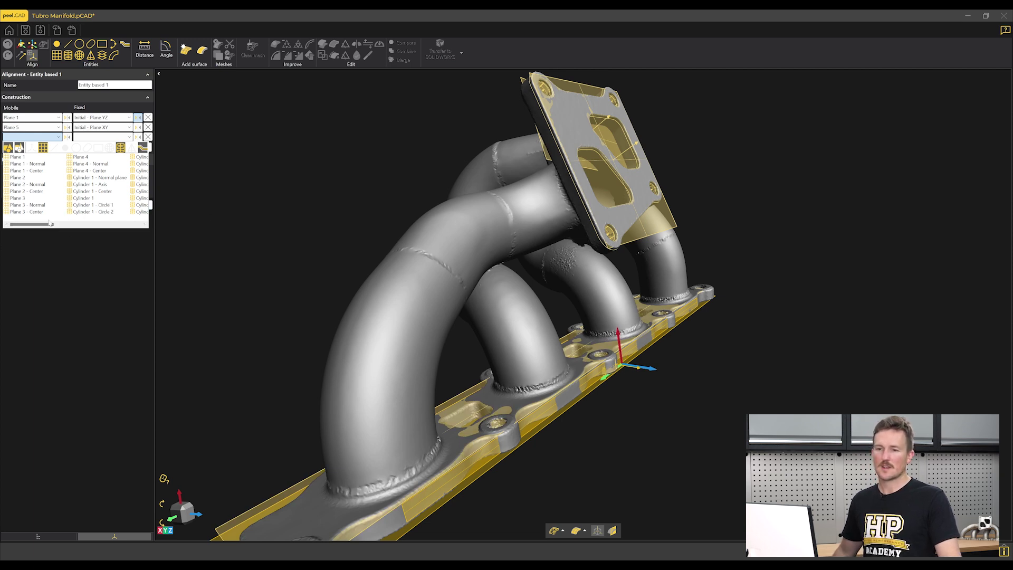
drag(51, 225, 118, 224)
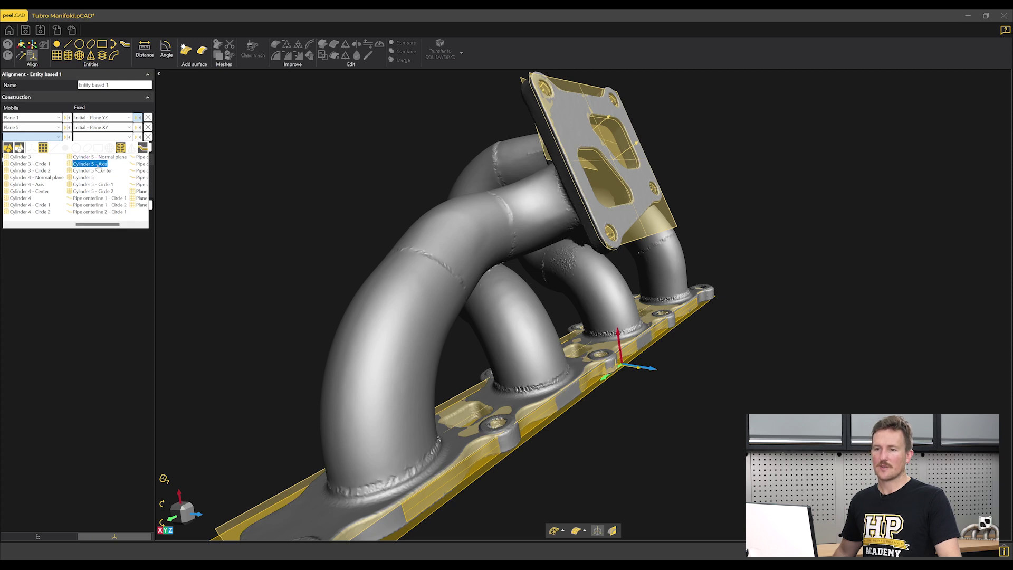
click(90, 164)
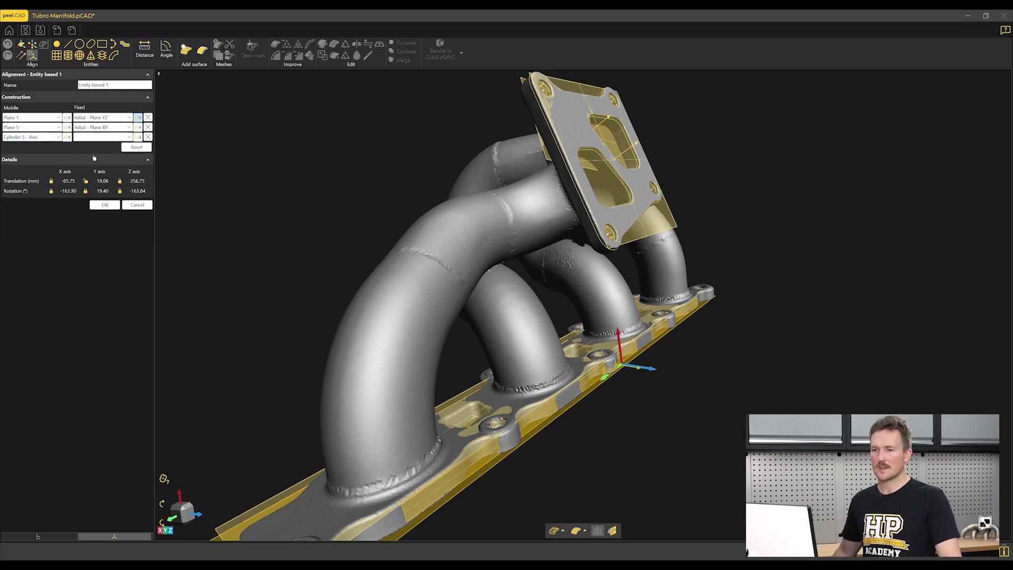
click(100, 138)
click(98, 150)
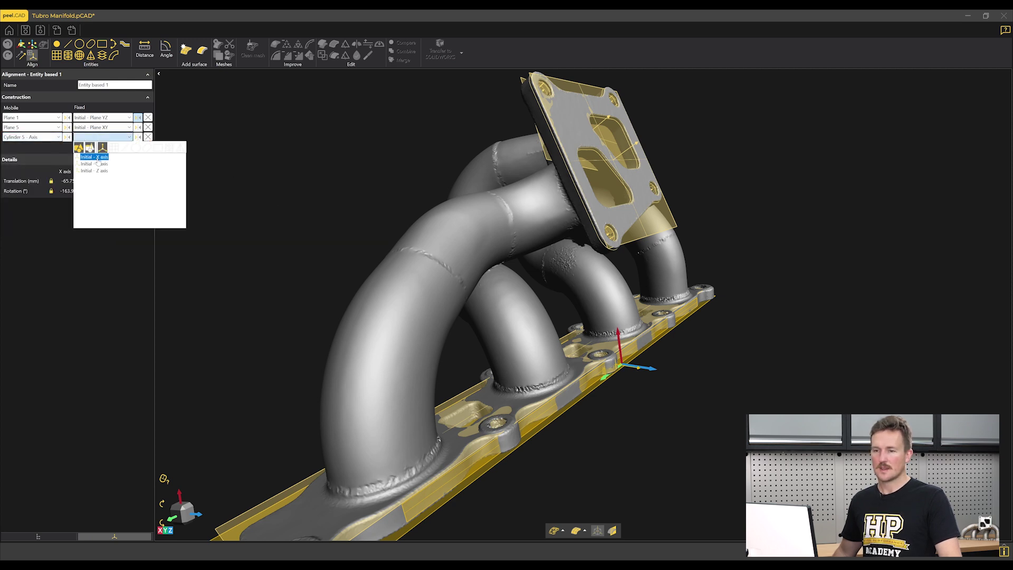
click(100, 160)
scroll(608, 337, up, 10)
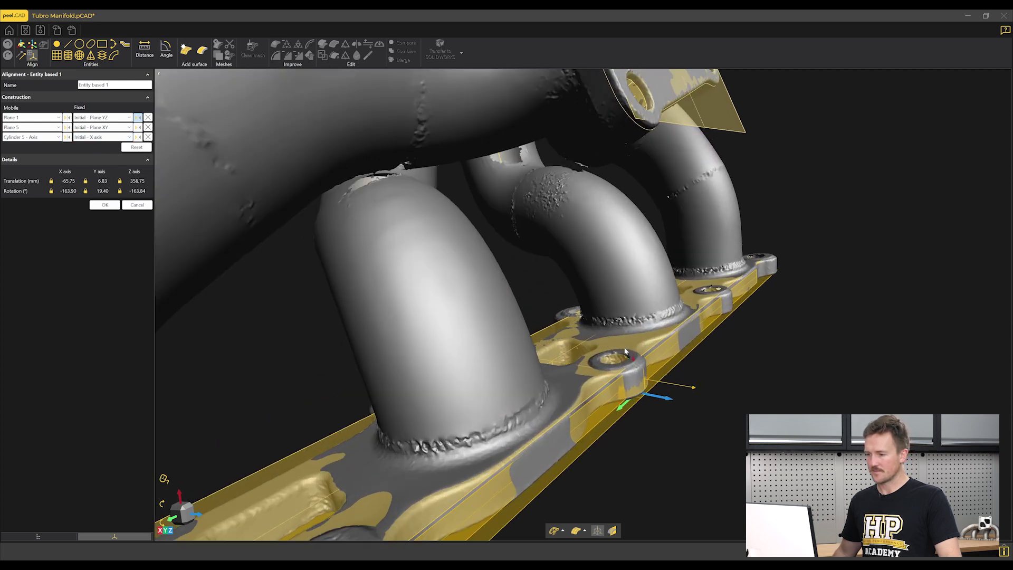
key(ctrl+1)
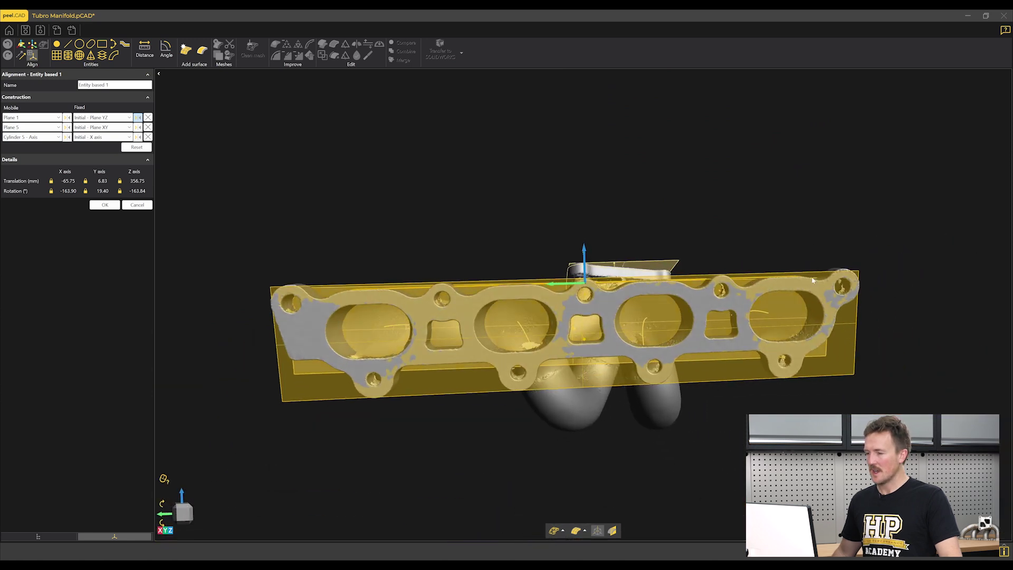
drag(346, 305, 444, 295)
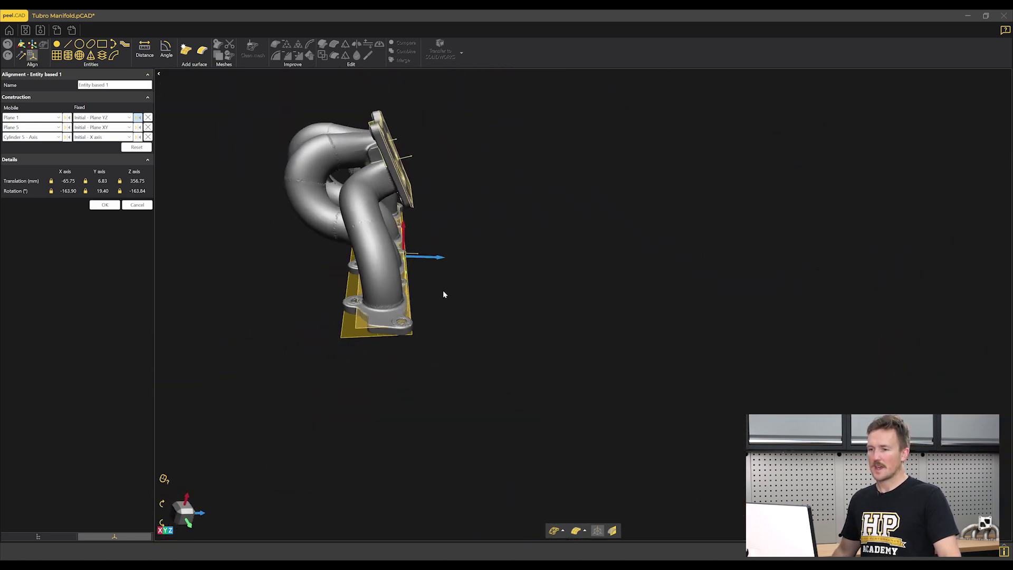
click(105, 205)
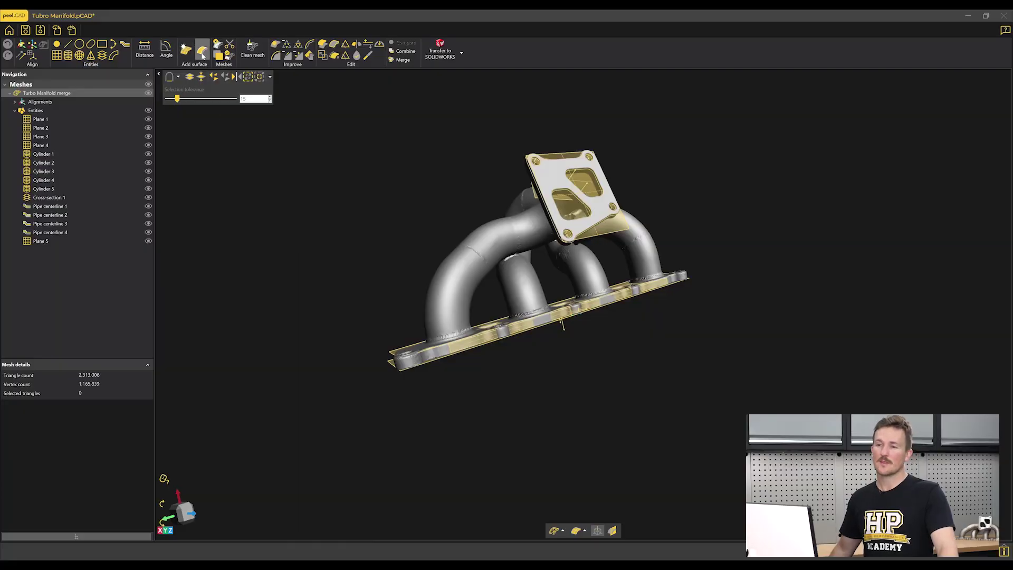
mouse_move(412, 222)
middle_down()
mouse_move(444, 219)
mouse_move(398, 208)
mouse_move(422, 215)
middle_up()
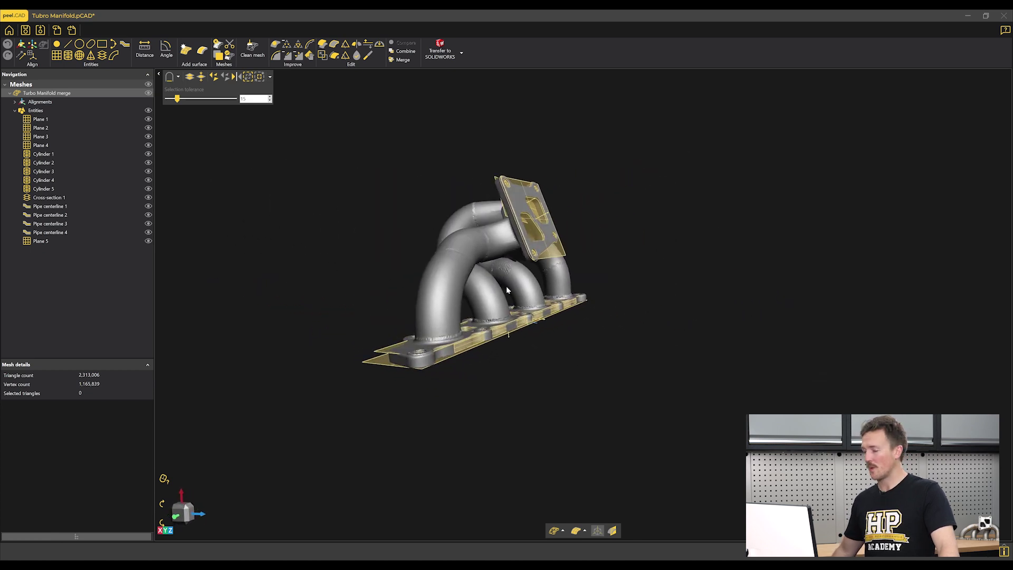